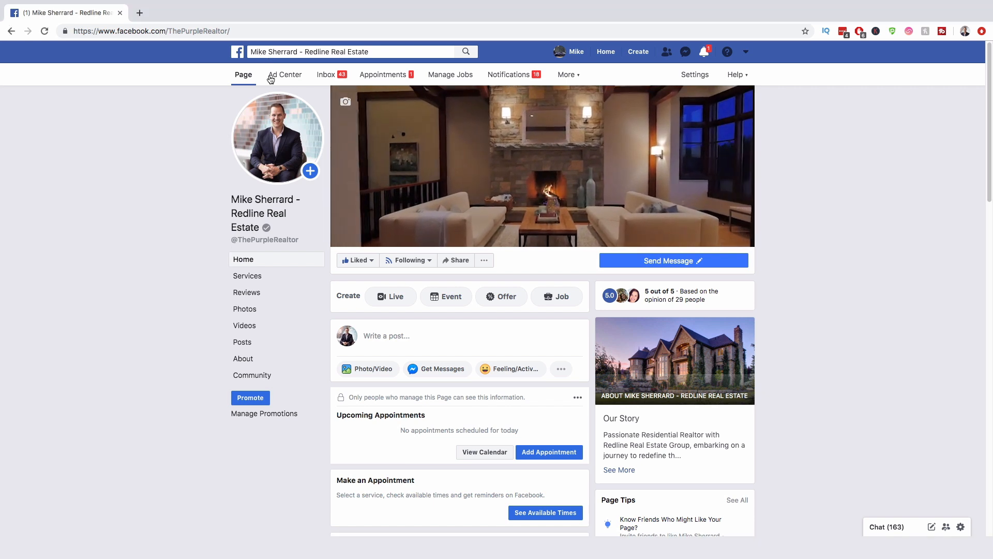
# Step: Search Facebook for 'ads manager' and open the Ads Manager shortcut
pyautogui.click(391, 51)
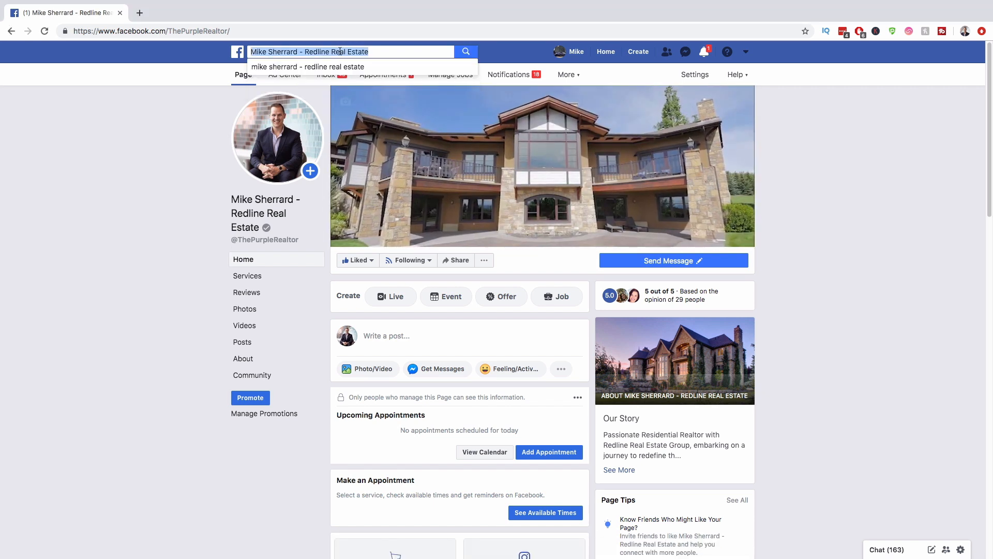
pyautogui.write('a')
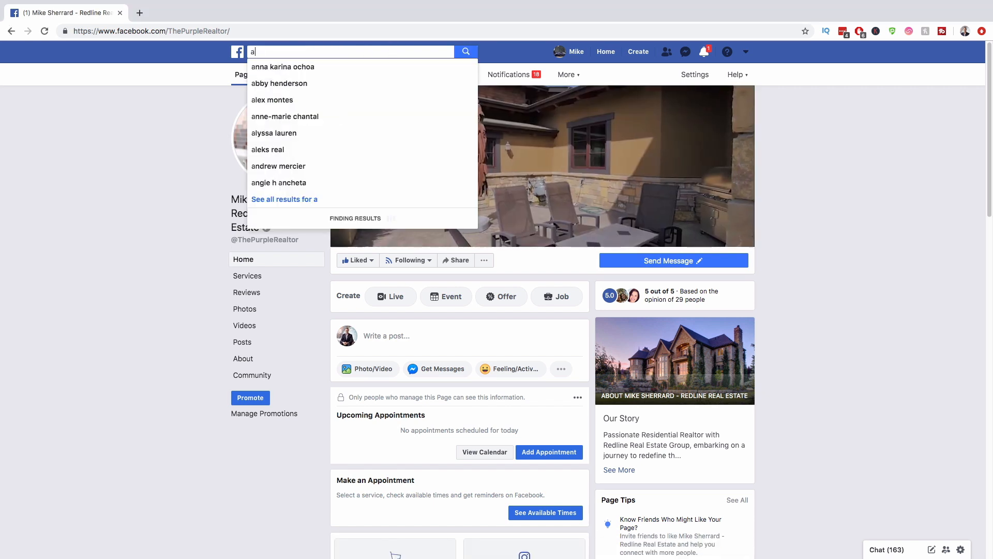
pyautogui.write('ds manager')
pyautogui.press('Return')
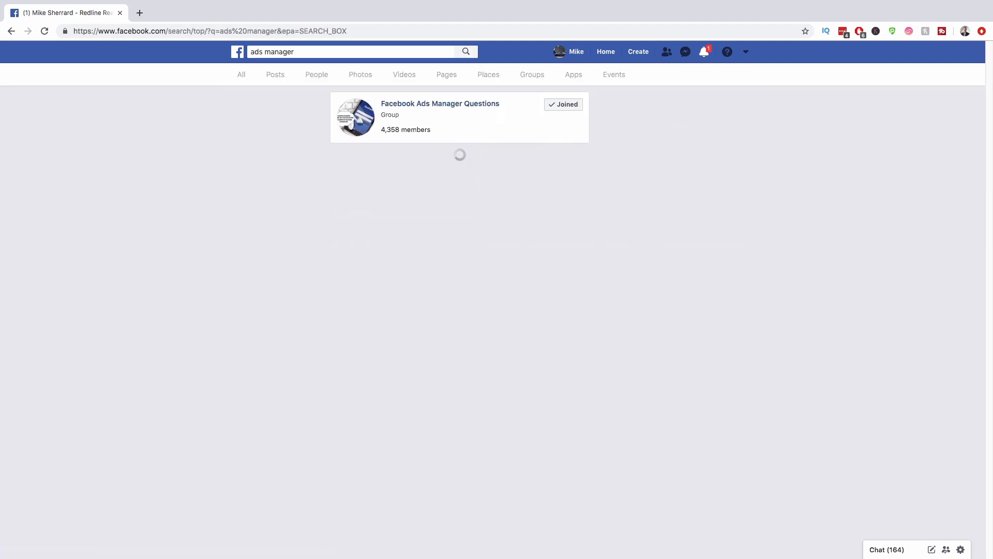
pyautogui.click(353, 194)
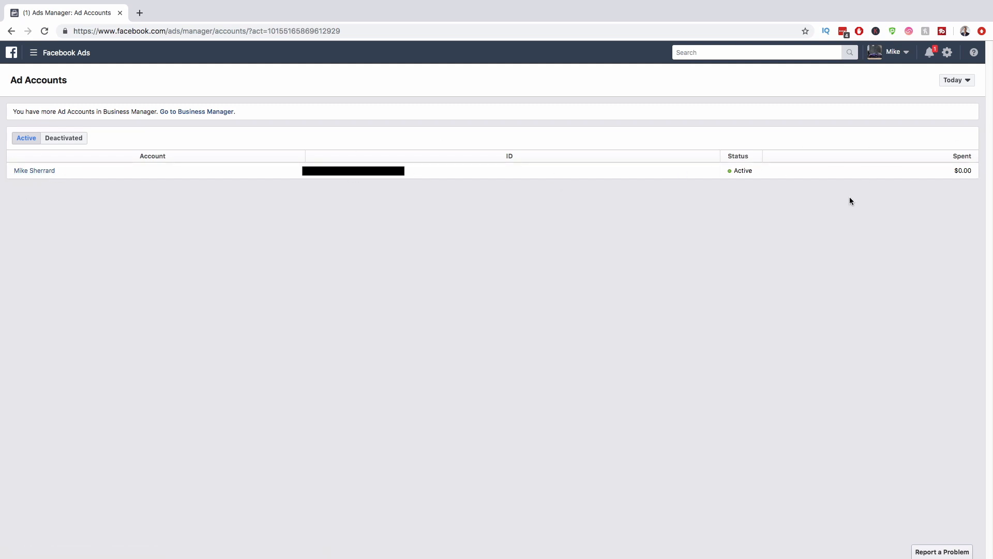
# Step: Open the ad account's campaigns, dismiss the ad-blocker warning, and start a new campaign
pyautogui.click(48, 173)
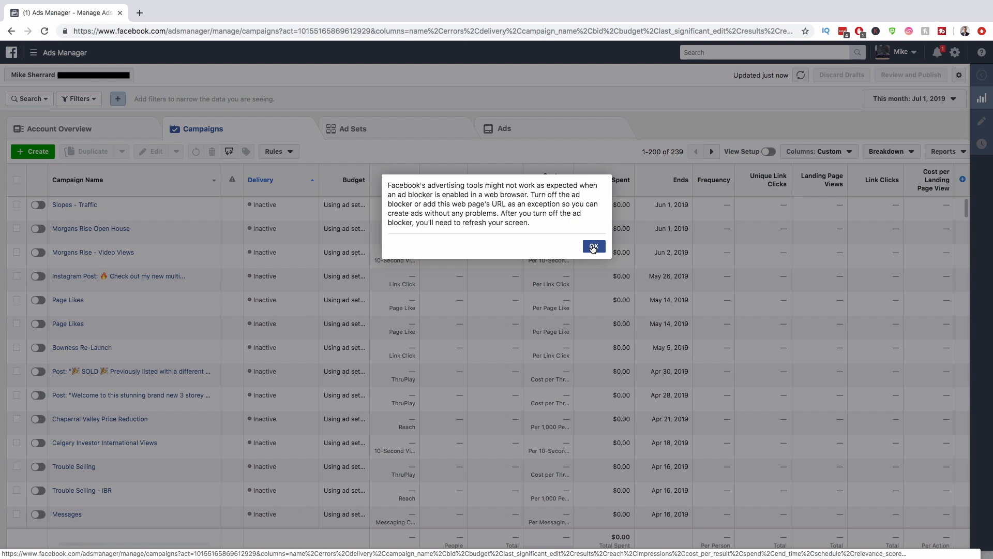
pyautogui.click(593, 246)
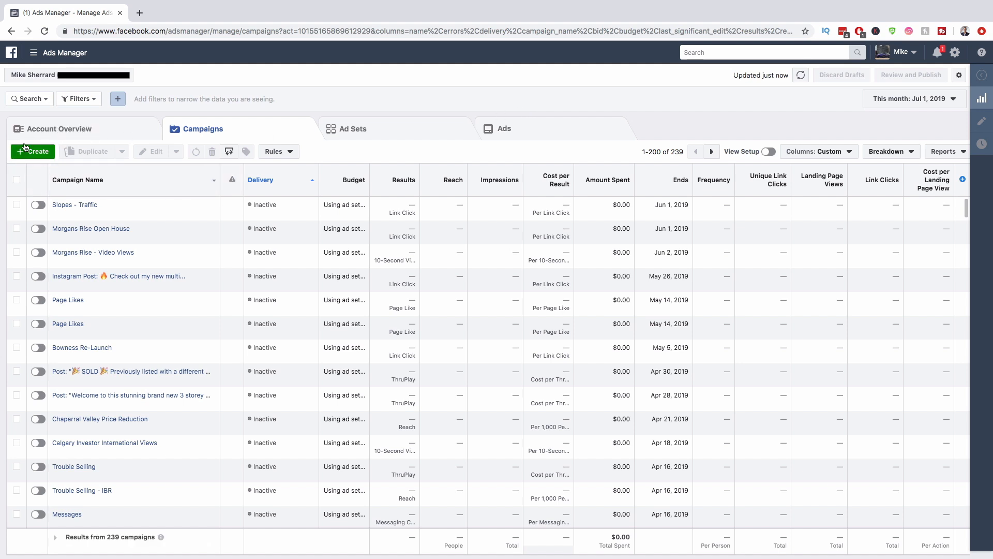
pyautogui.click(43, 153)
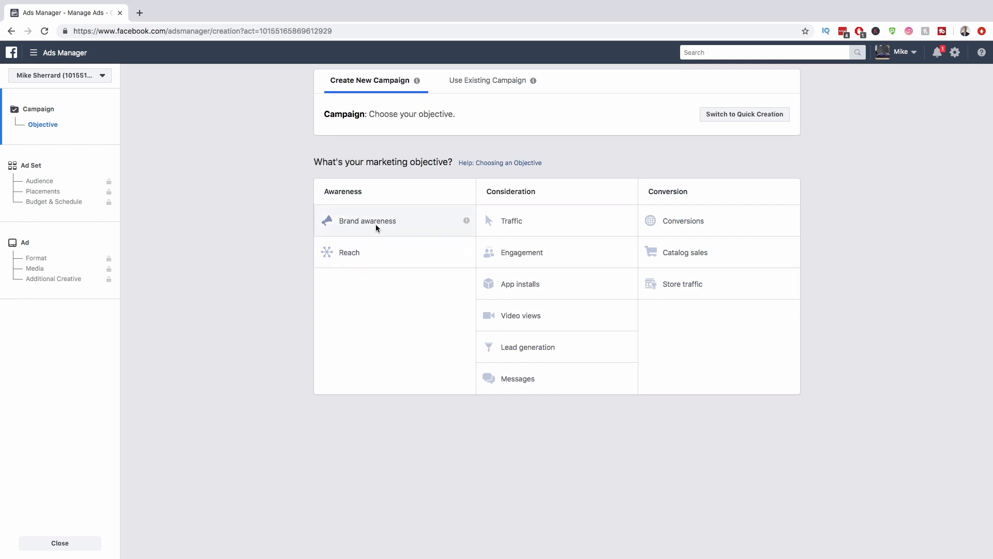
pyautogui.moveTo(467, 222)
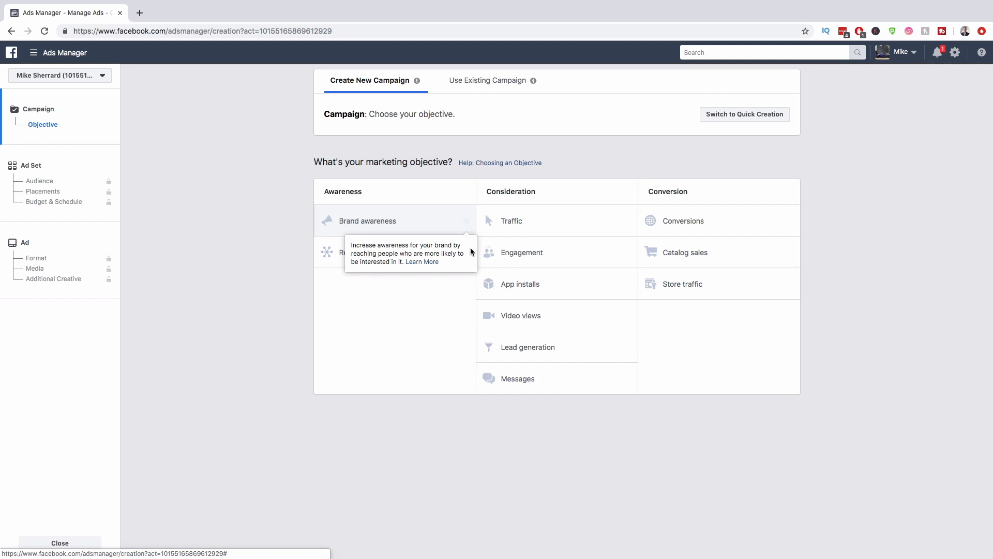
pyautogui.moveTo(467, 253)
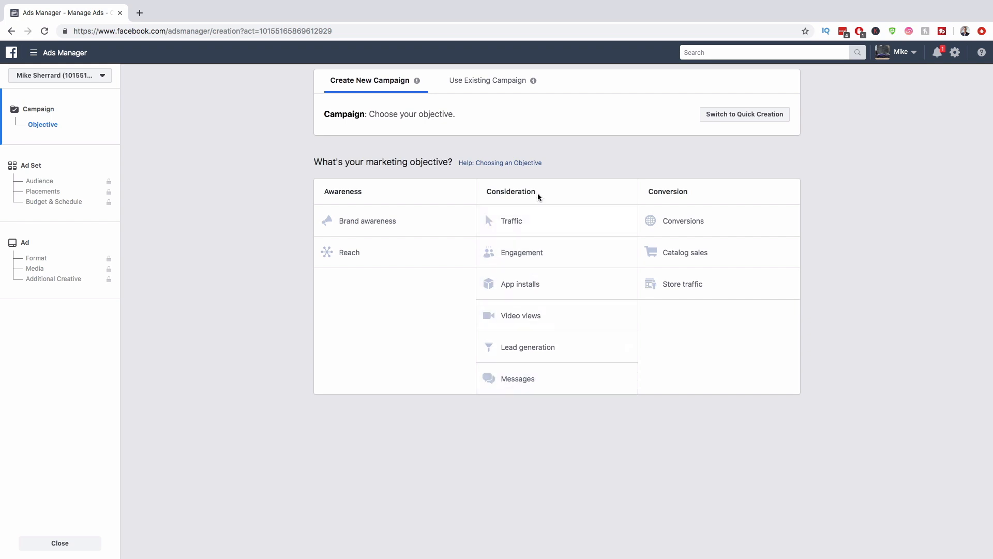
pyautogui.moveTo(628, 221)
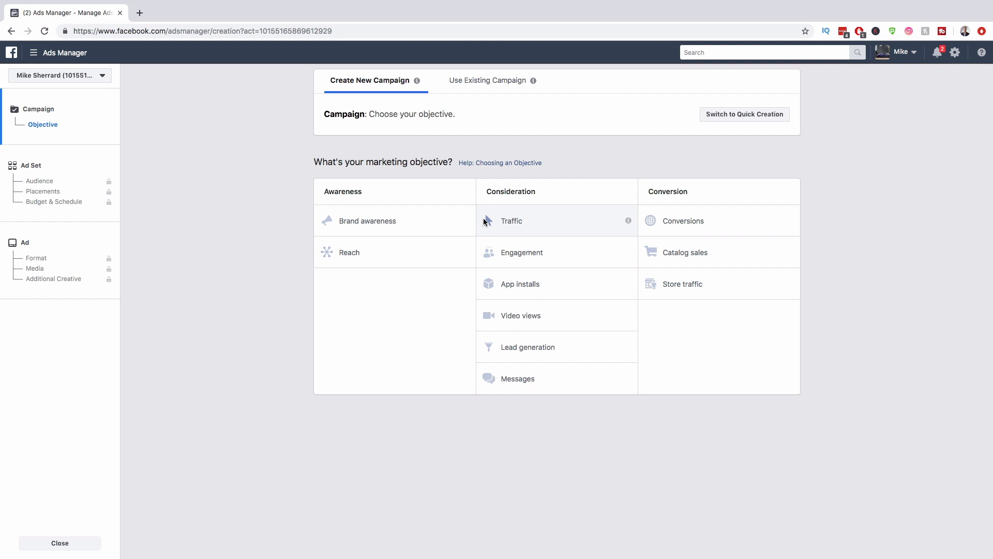
pyautogui.moveTo(629, 253)
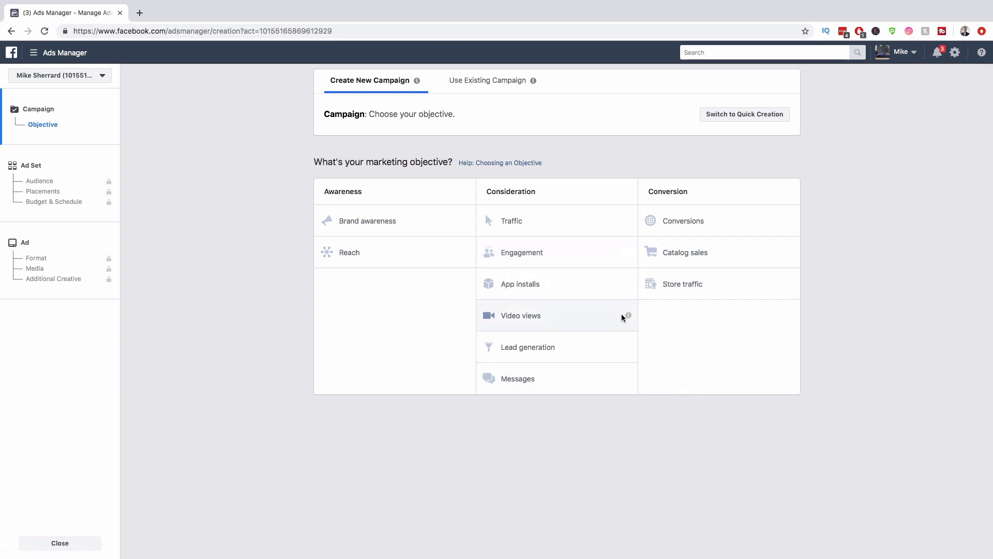
pyautogui.moveTo(629, 317)
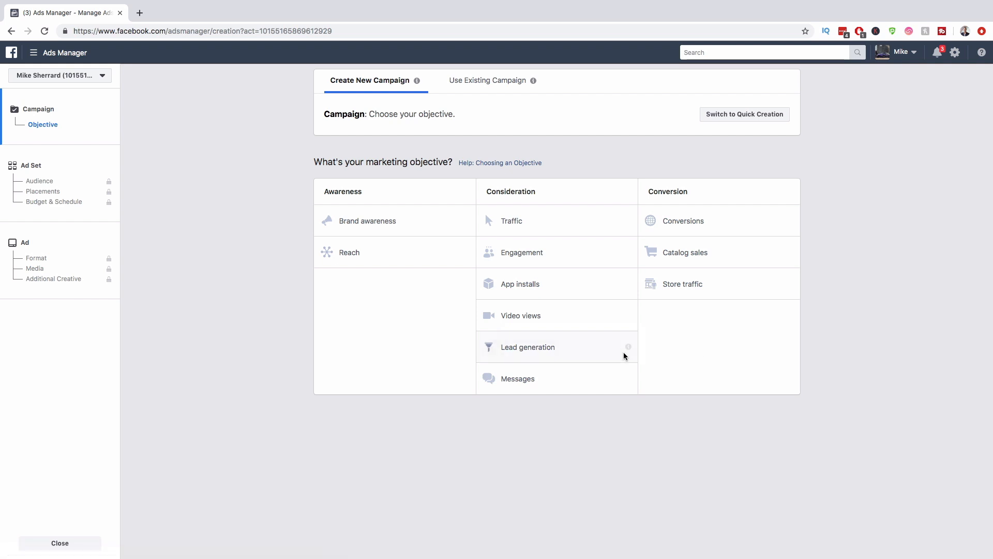
pyautogui.moveTo(628, 349)
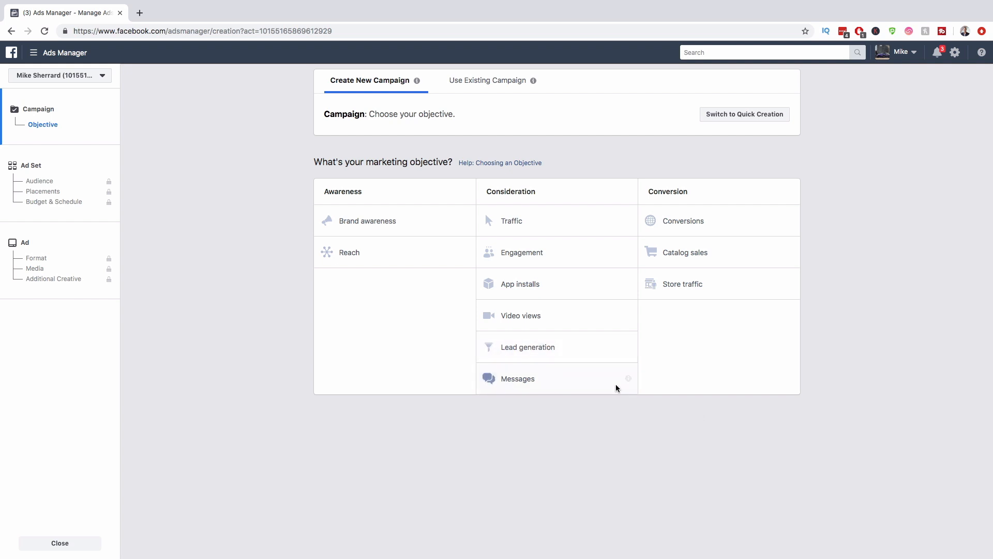
pyautogui.moveTo(627, 380)
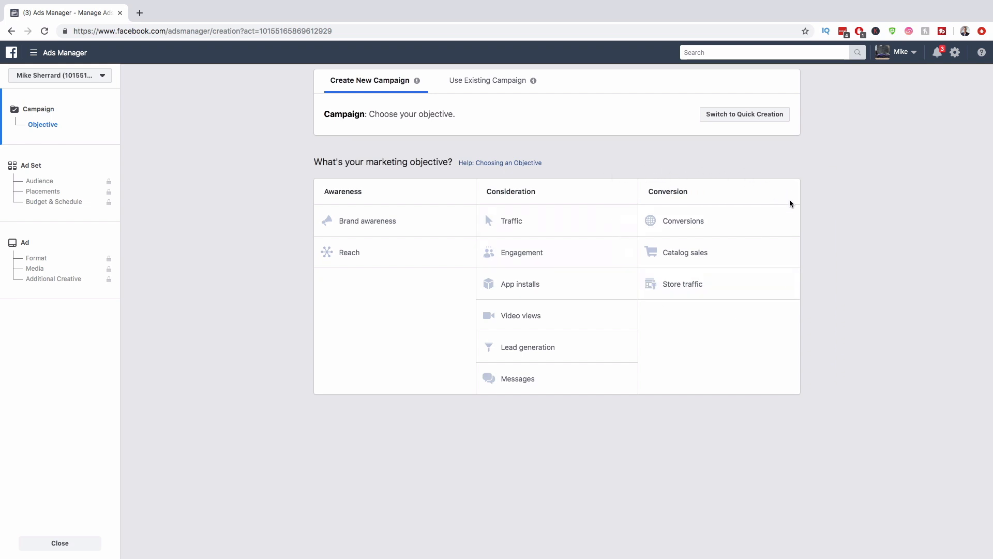
# Step: Choose Reach, name the campaign after the realtor ending 'Brand Awareness Ad', and enable split testing
pyautogui.moveTo(790, 220)
pyautogui.click(396, 264)
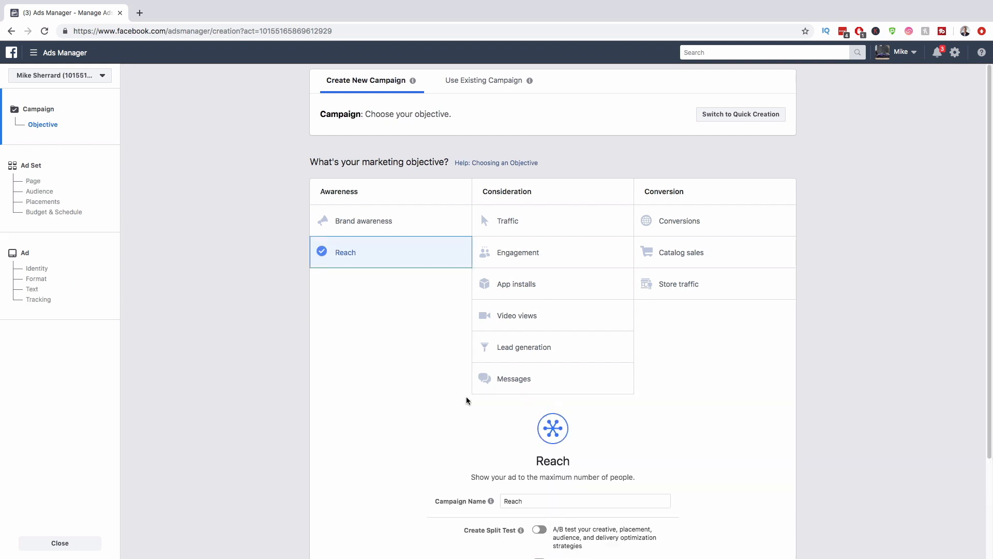
pyautogui.scroll(-2, 468, 400)
pyautogui.click(530, 402)
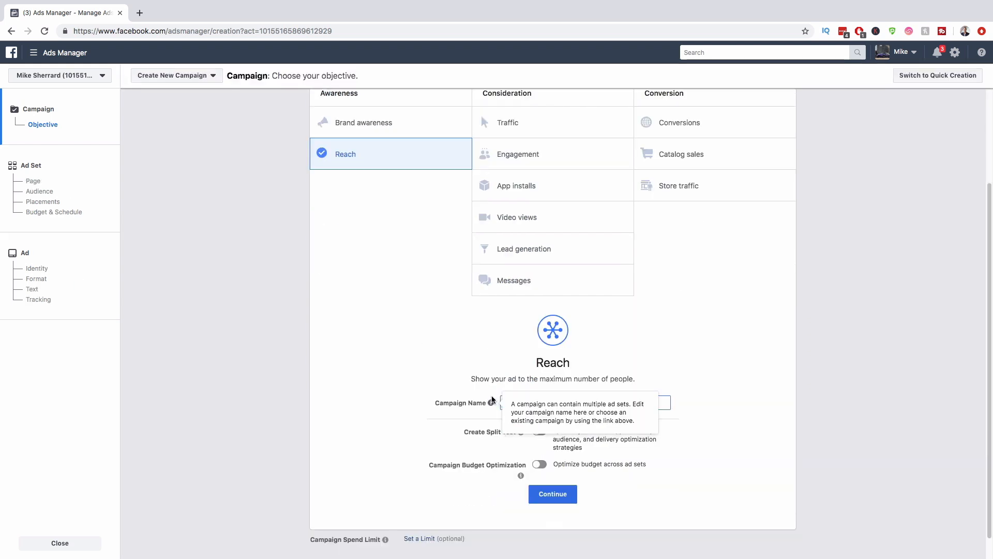
pyautogui.press('super+a')
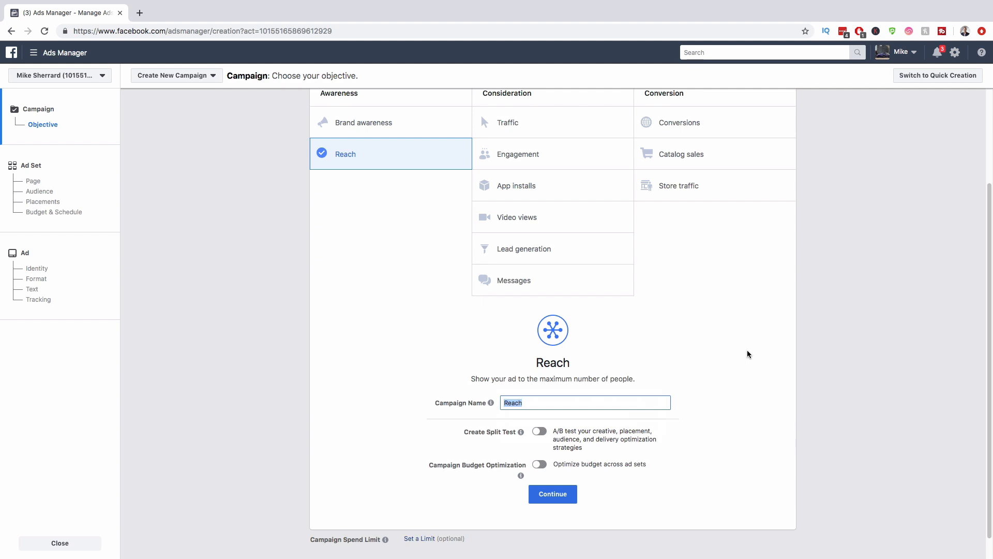
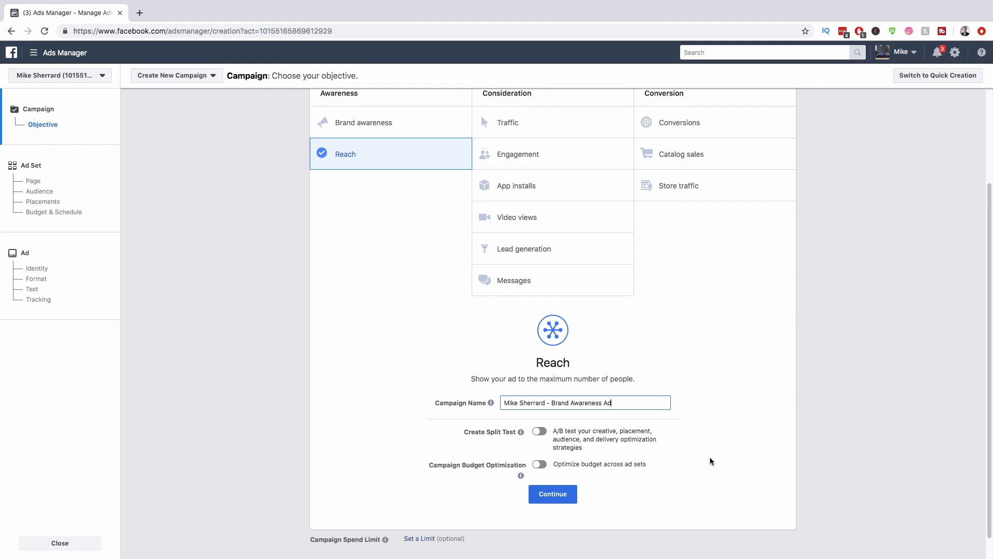
pyautogui.click(537, 432)
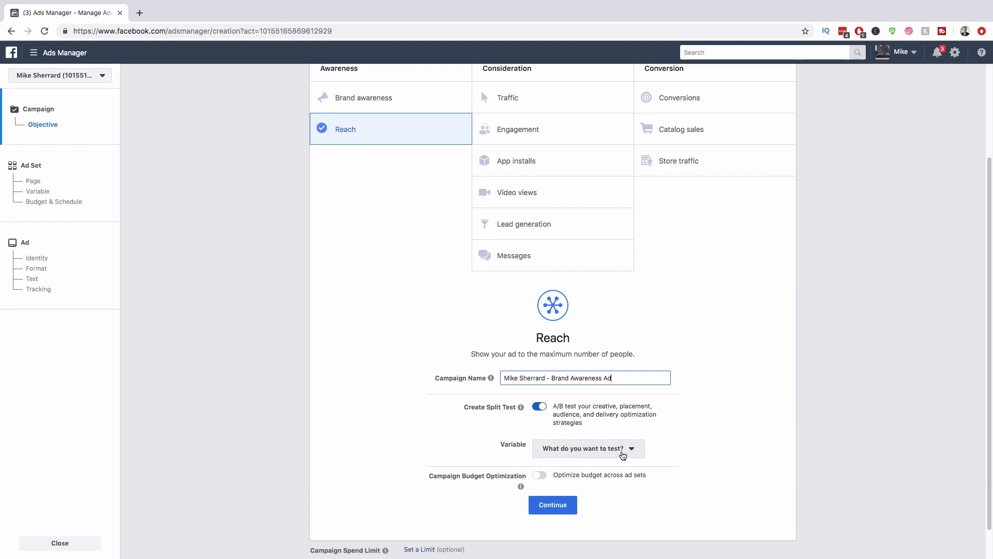
# Step: Check the split-test variables, switch split testing off, and continue to the ad set
pyautogui.click(631, 448)
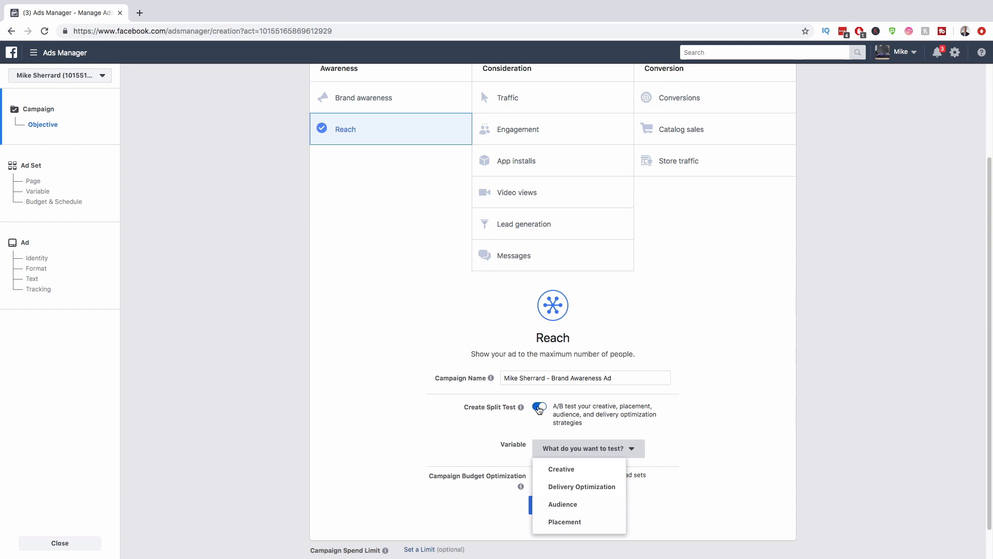
pyautogui.click(539, 407)
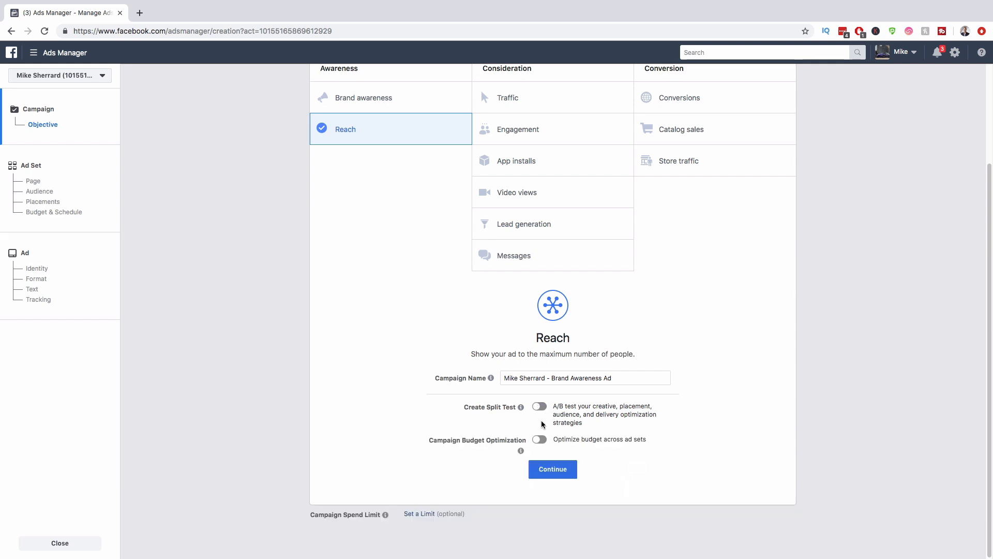
pyautogui.click(567, 472)
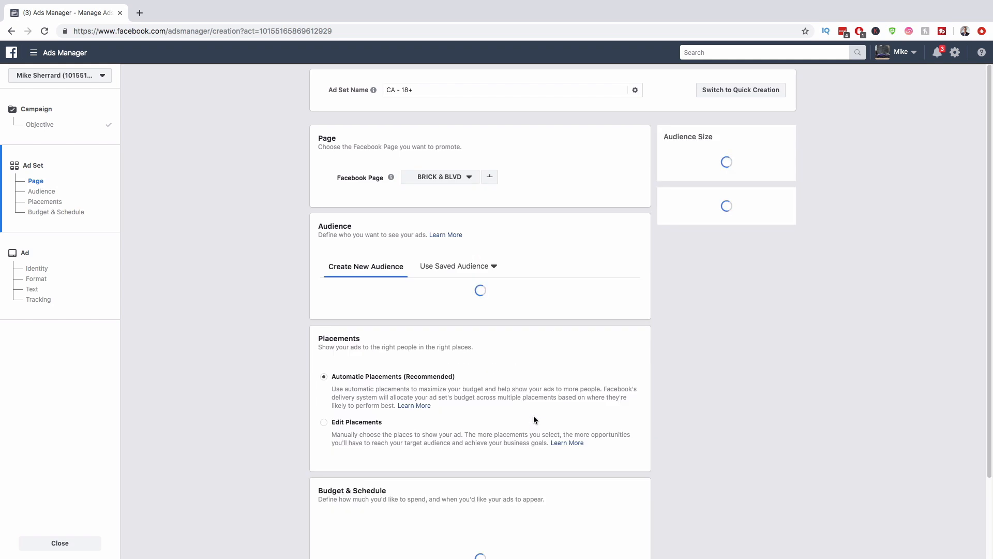
# Step: Select the realtor's real estate Page as the promoted Facebook Page instead of BRICK & BLVD
pyautogui.click(468, 177)
pyautogui.scroll(-3, 455, 274)
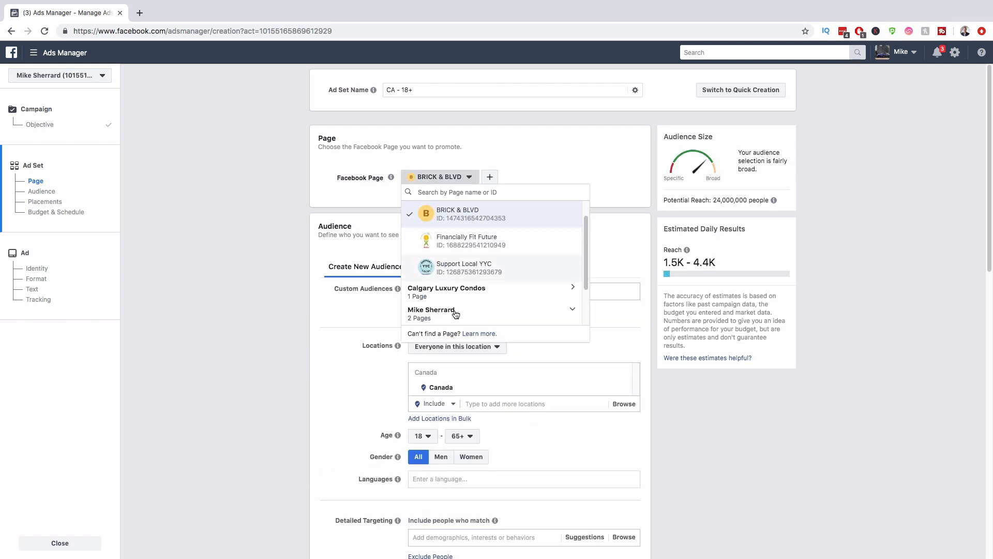
pyautogui.click(487, 310)
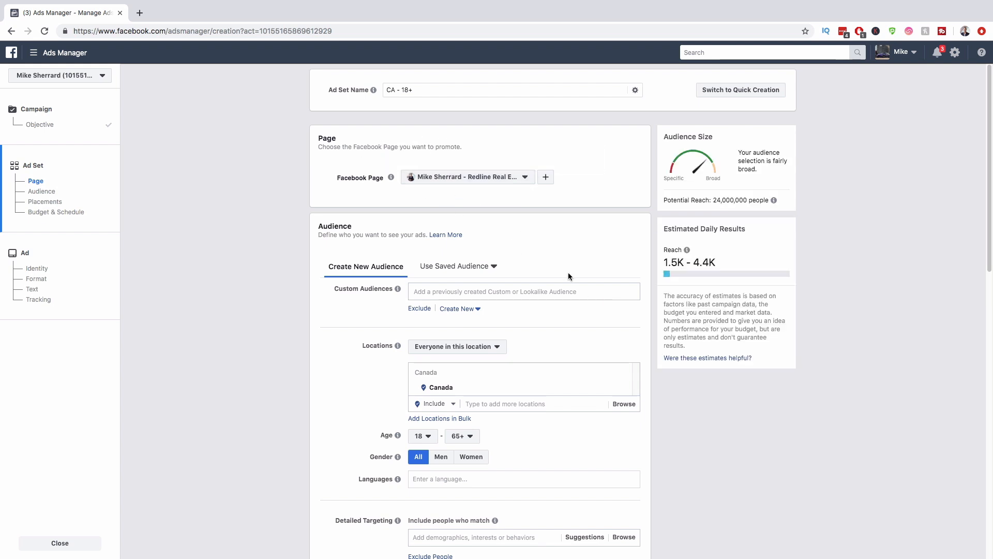
pyautogui.scroll(-1, 568, 272)
pyautogui.scroll(-5, 576, 269)
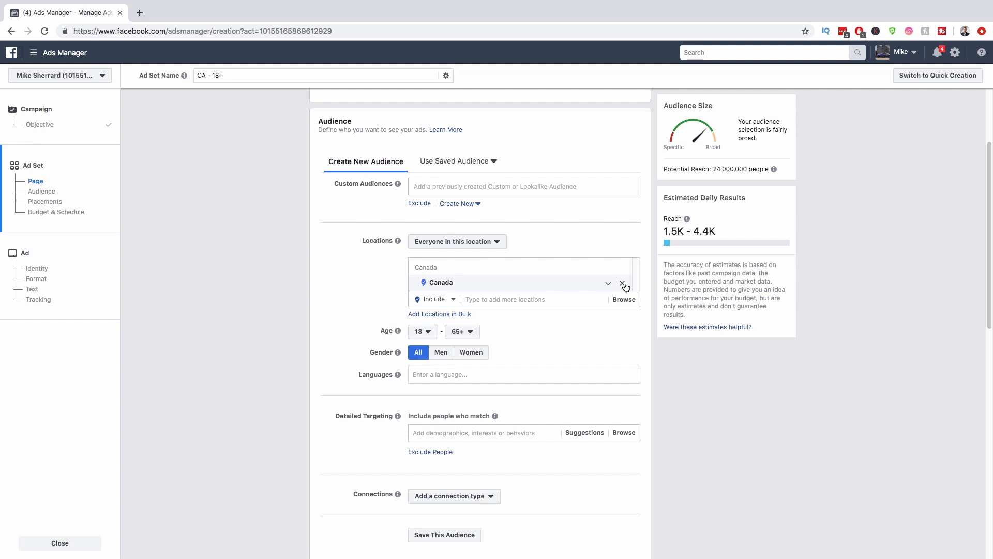
# Step: Replace Canada with Calgary, Alberta as the location and shrink its radius to 10 miles
pyautogui.click(622, 284)
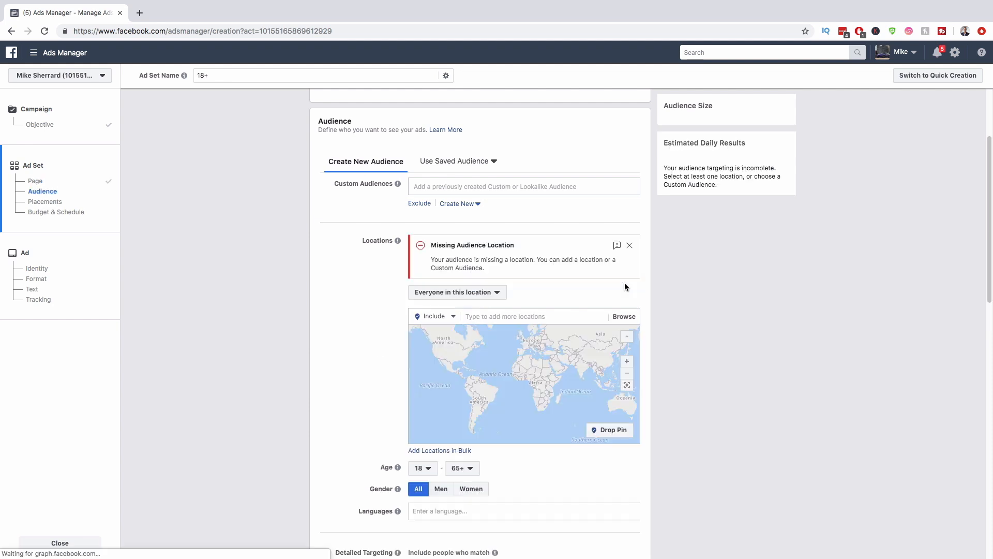
pyautogui.click(521, 317)
pyautogui.write('calgary')
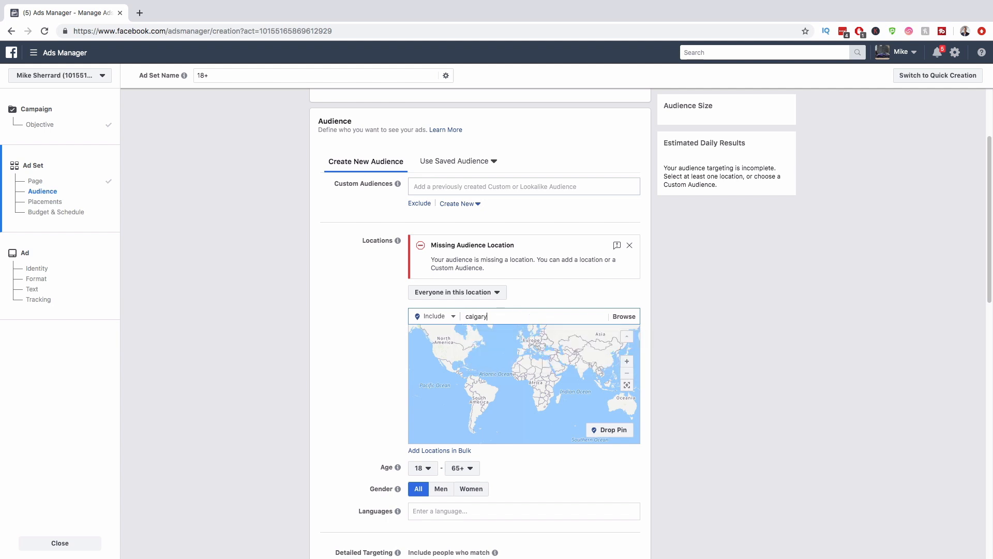
pyautogui.press('Return')
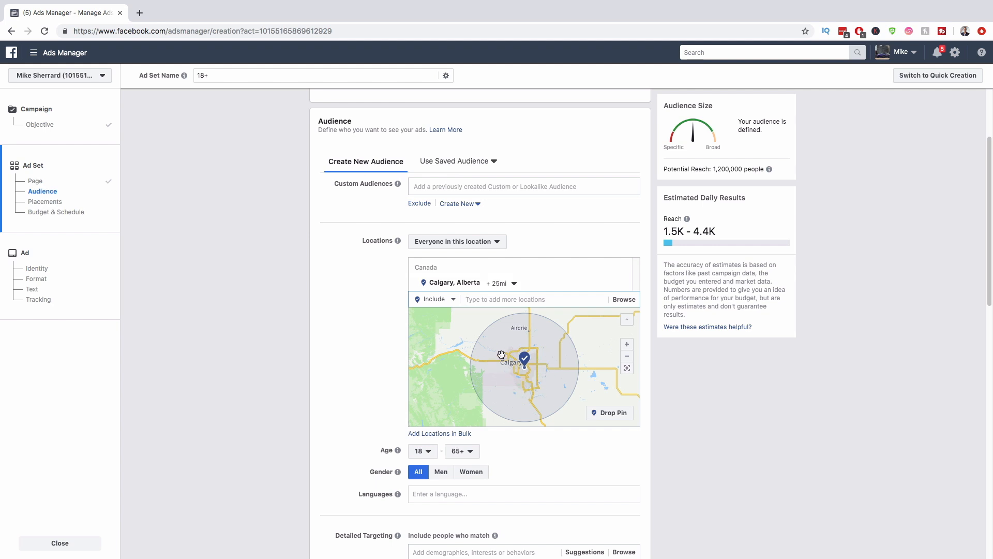
pyautogui.click(514, 285)
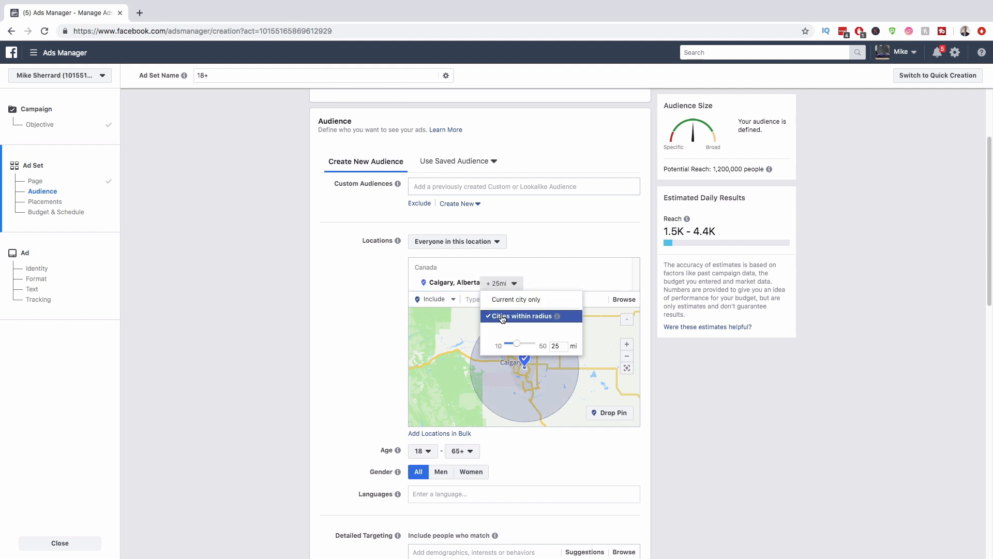
pyautogui.moveTo(511, 344); pyautogui.dragTo(479, 339)
pyautogui.click(485, 345)
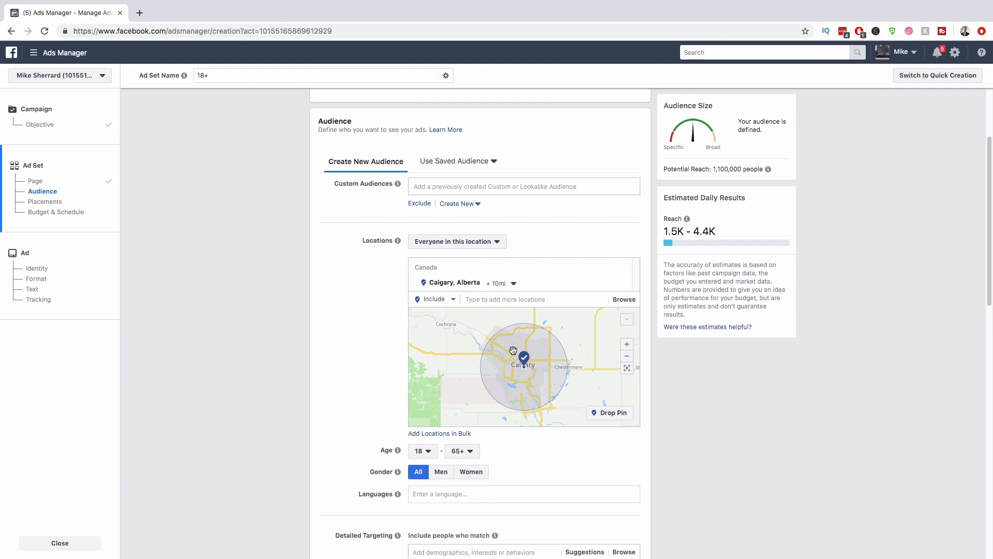
# Step: Readjust the Calgary radius and pan the map northwest toward Dalhousie and Silver Springs
pyautogui.click(511, 283)
pyautogui.moveTo(506, 349); pyautogui.dragTo(494, 346)
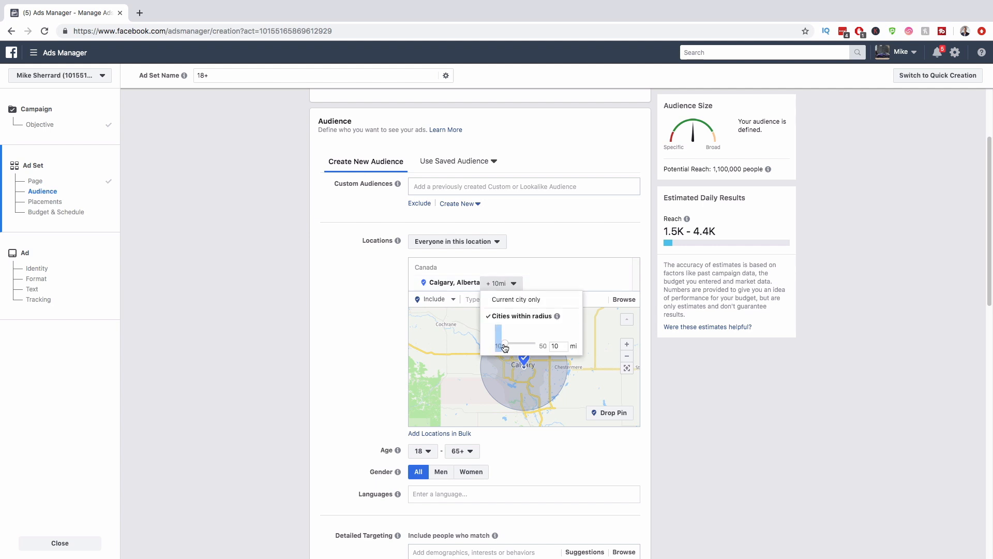
pyautogui.click(489, 339)
pyautogui.click(696, 396)
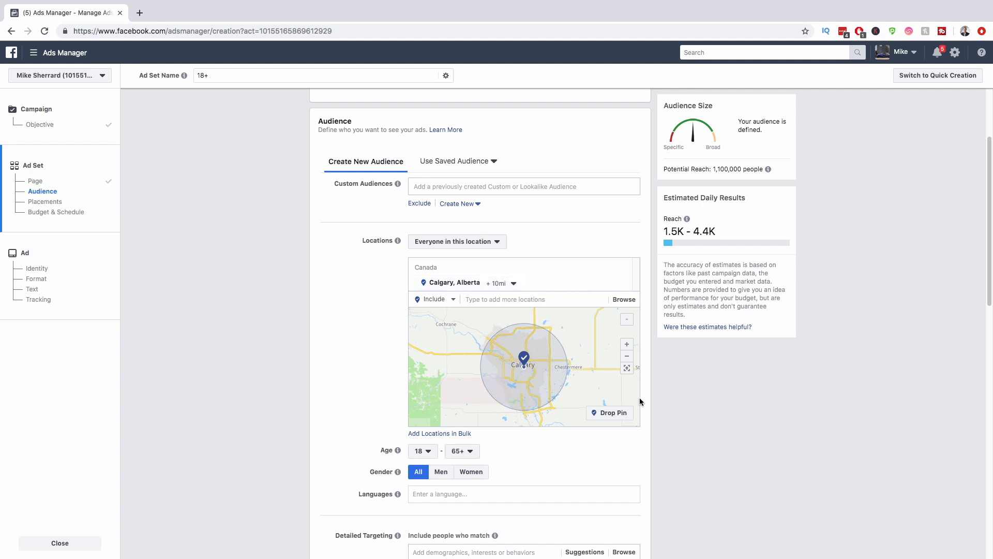
pyautogui.scroll(4, 524, 379)
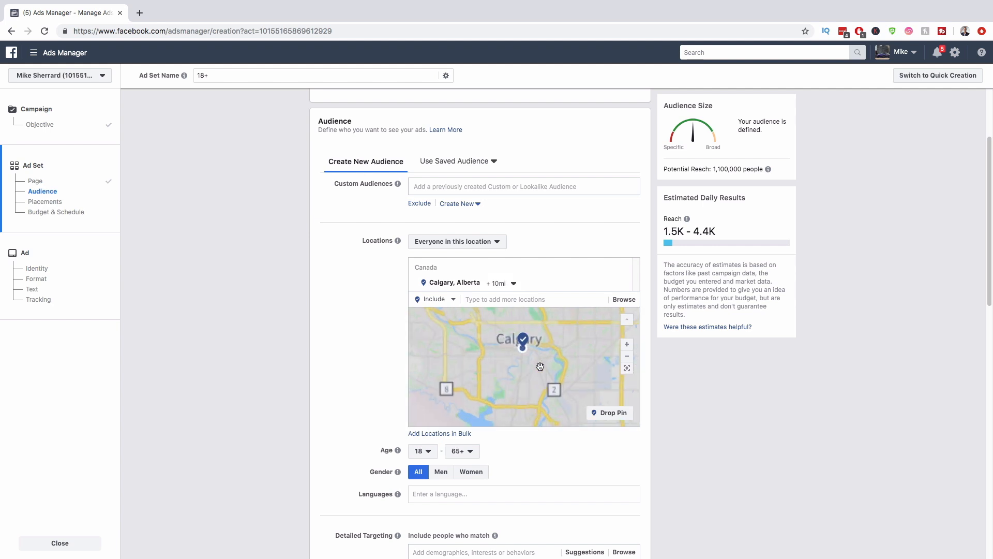
pyautogui.scroll(2, 515, 358)
pyautogui.moveTo(514, 332); pyautogui.dragTo(584, 404)
pyautogui.moveTo(495, 357); pyautogui.dragTo(569, 417)
pyautogui.moveTo(527, 350); pyautogui.dragTo(590, 412)
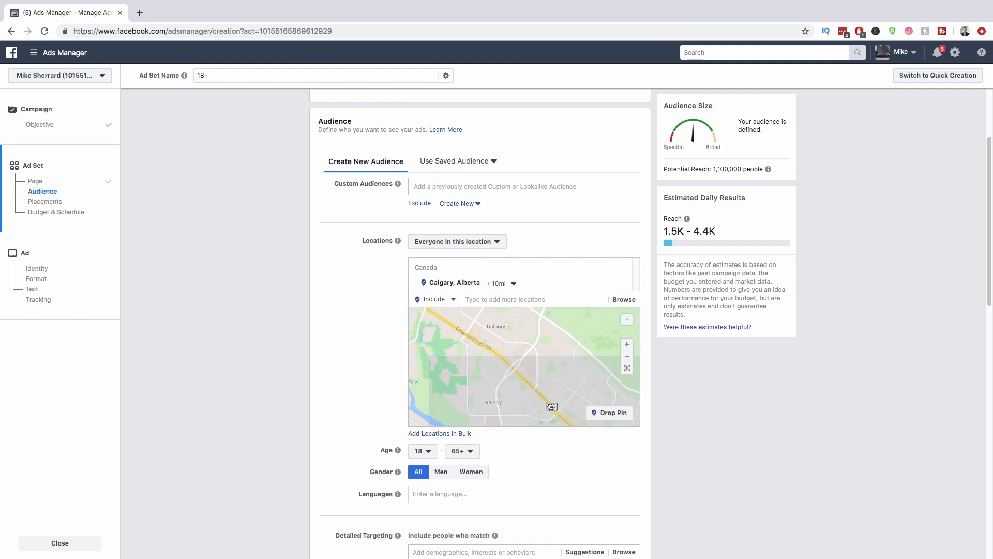
pyautogui.moveTo(548, 378); pyautogui.dragTo(584, 413)
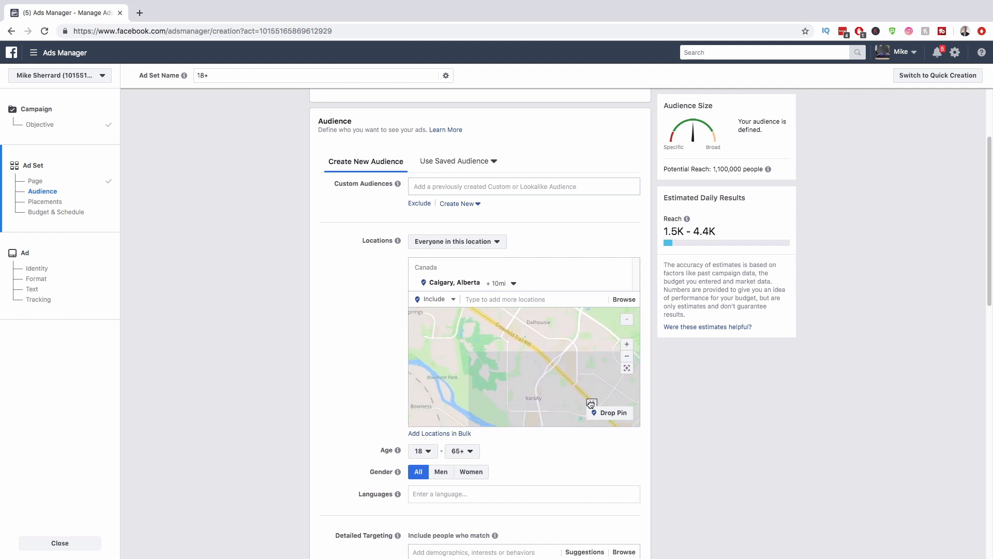
# Step: Drop a pin near Crowchild Trail by Dalhousie, trying radii of 1, 17 and 5 miles
pyautogui.click(614, 416)
pyautogui.click(508, 347)
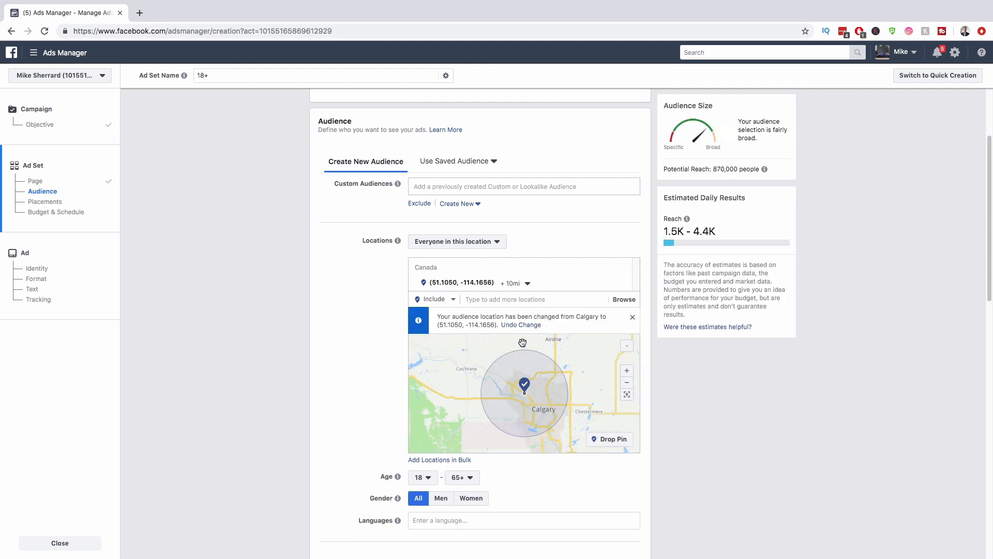
pyautogui.click(527, 284)
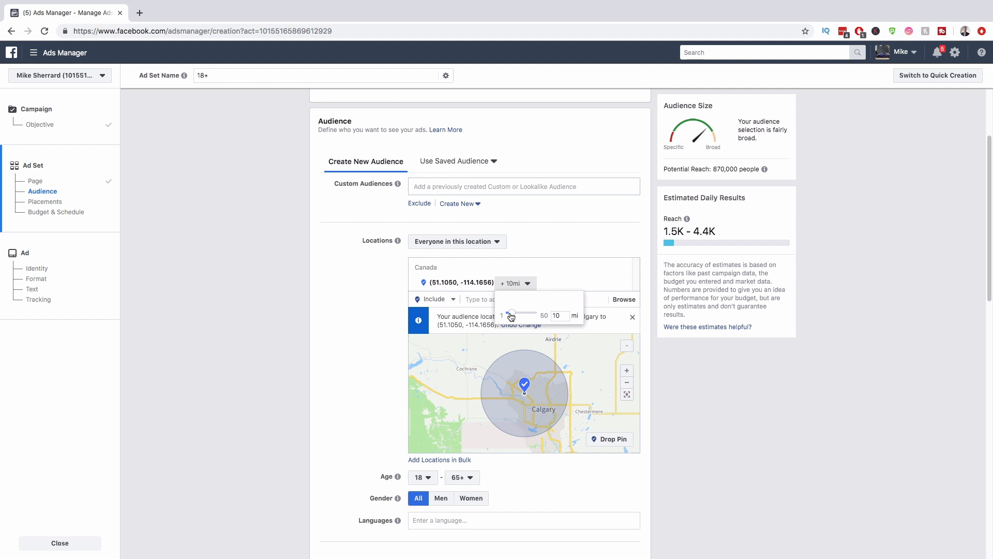
pyautogui.moveTo(511, 316); pyautogui.dragTo(504, 316)
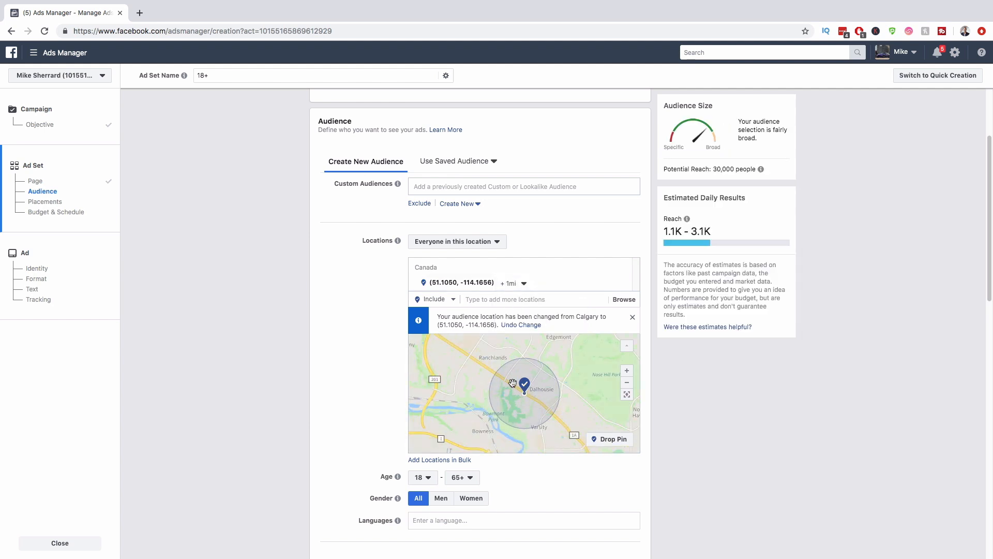
pyautogui.click(511, 283)
pyautogui.moveTo(509, 314); pyautogui.dragTo(519, 314)
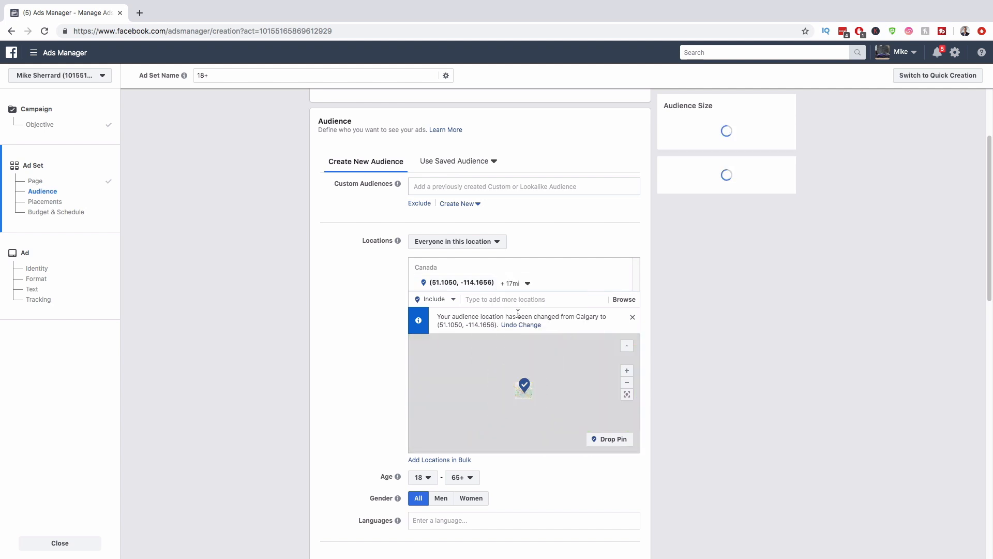
pyautogui.click(513, 283)
pyautogui.moveTo(520, 314); pyautogui.dragTo(514, 317)
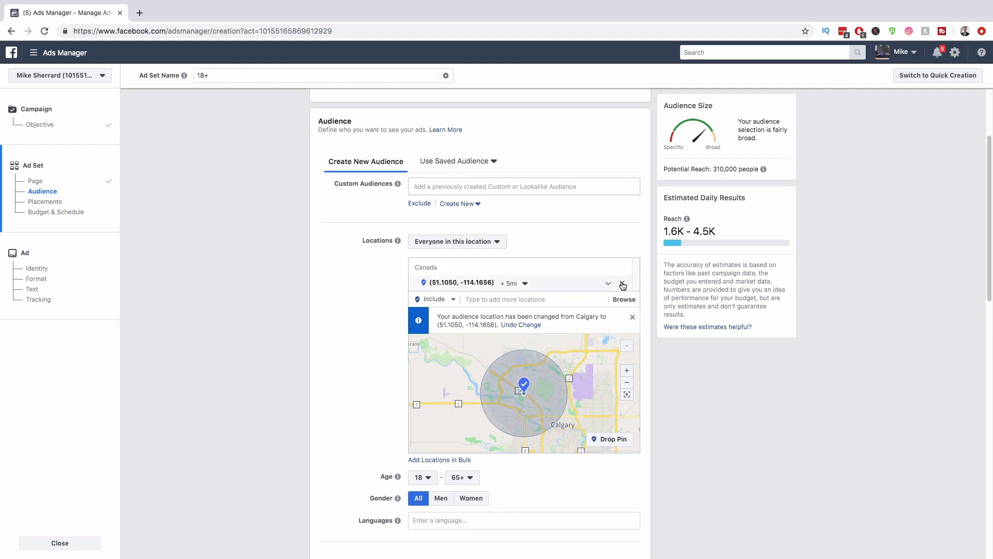
# Step: Remove the pin, re-add Calgary, Alberta, and set its radius back to 10 miles
pyautogui.click(623, 284)
pyautogui.click(498, 317)
pyautogui.write('calgary')
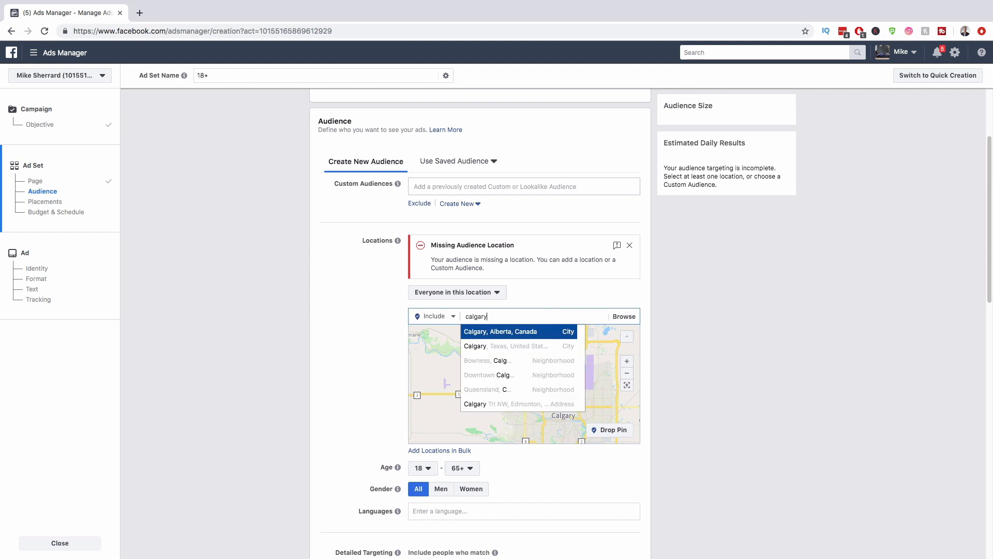
pyautogui.press('Return')
pyautogui.click(507, 283)
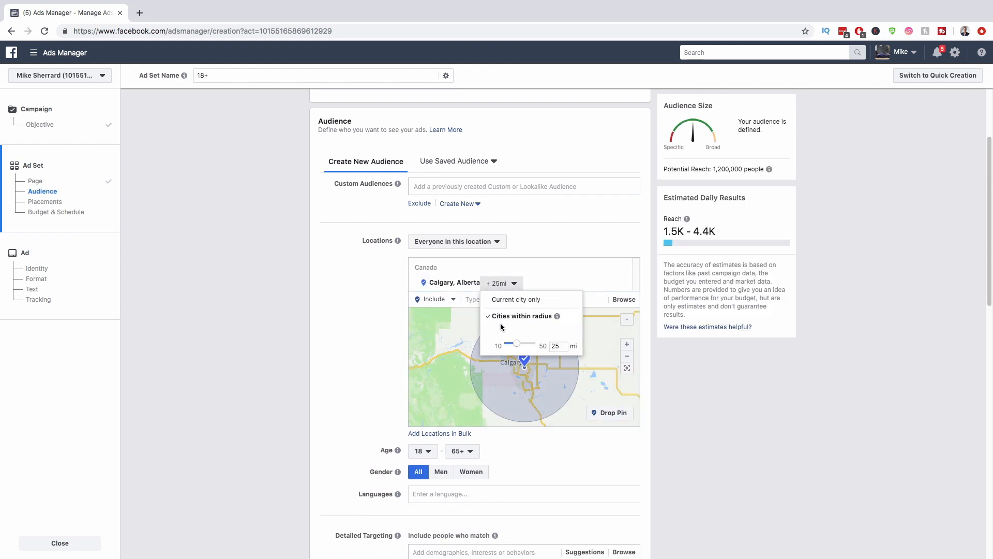
pyautogui.moveTo(497, 349); pyautogui.dragTo(498, 348)
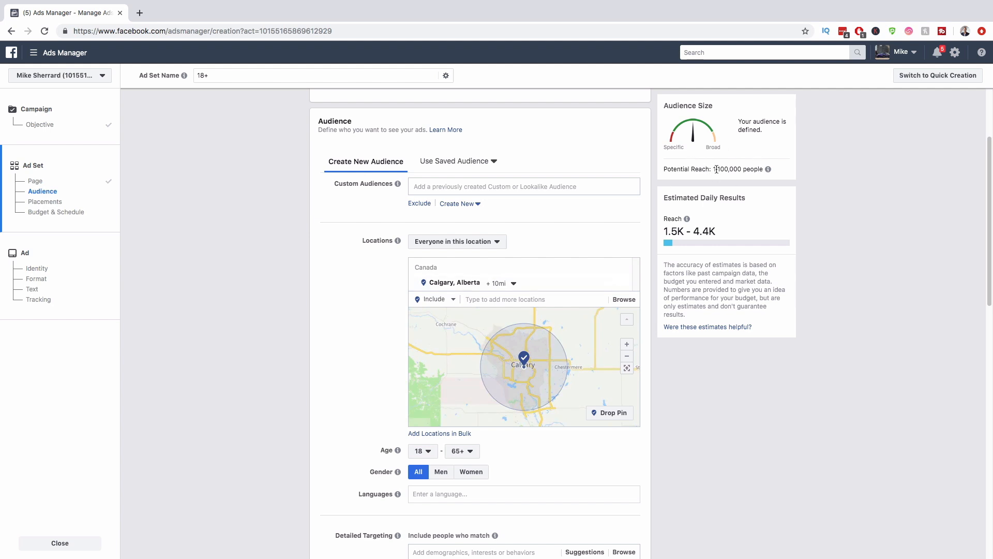
# Step: Set the audience age range to a minimum of 25 and a maximum of 60
pyautogui.scroll(-1, 727, 401)
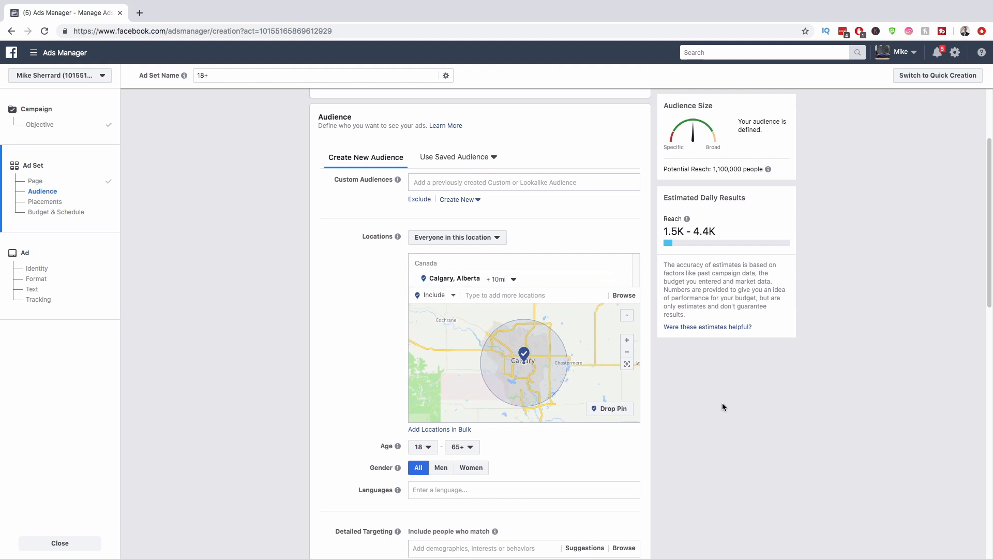
pyautogui.scroll(-2, 717, 408)
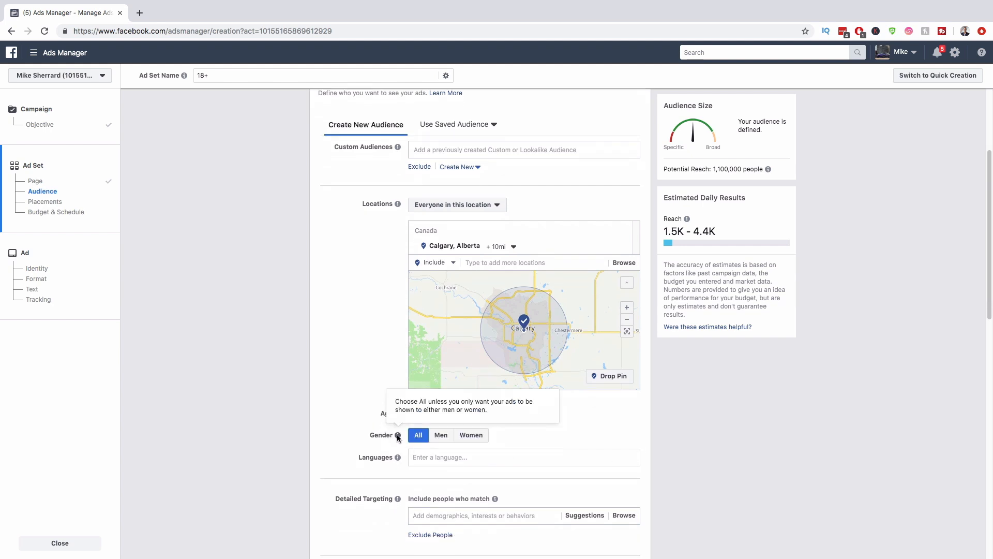
pyautogui.moveTo(398, 458)
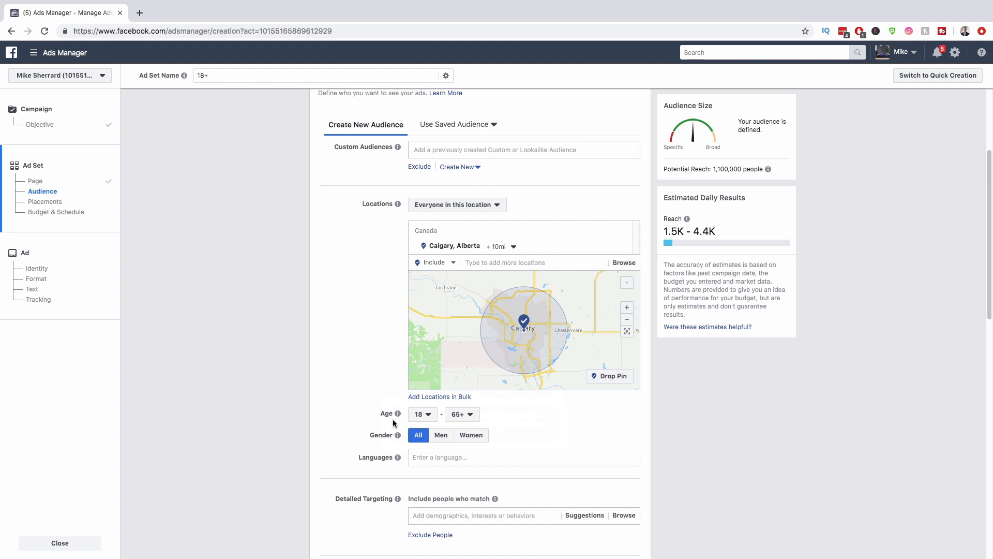
pyautogui.click(427, 422)
pyautogui.scroll(-3, 437, 388)
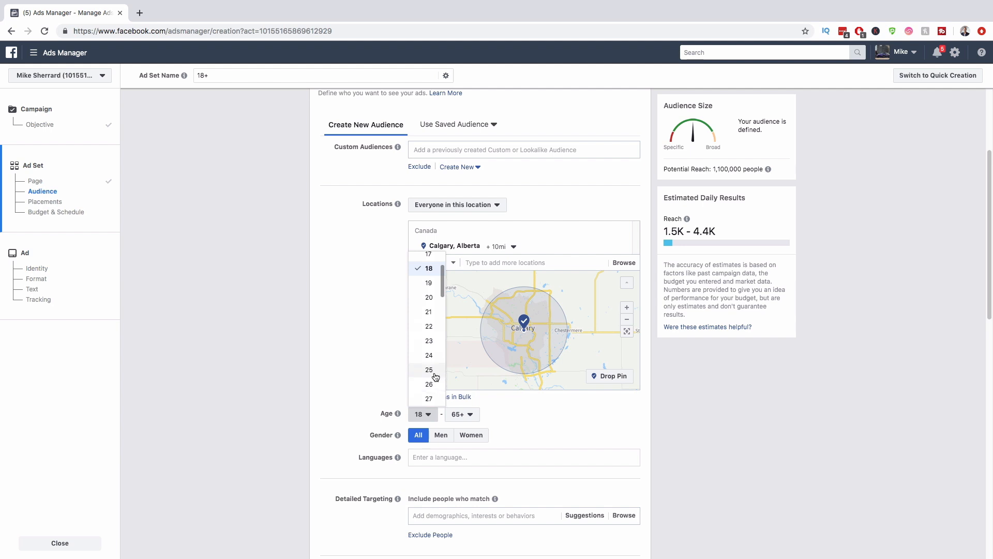
pyautogui.click(434, 371)
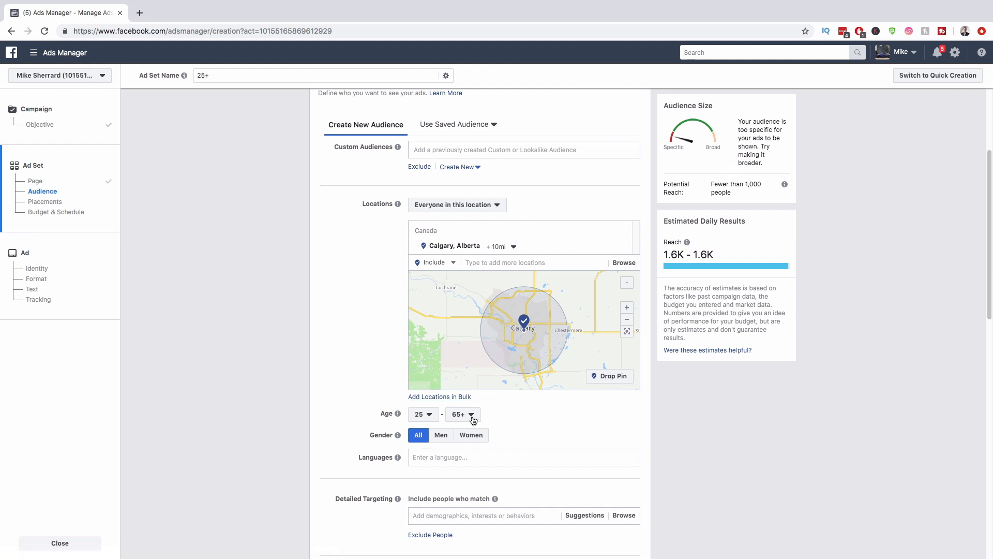
pyautogui.click(472, 417)
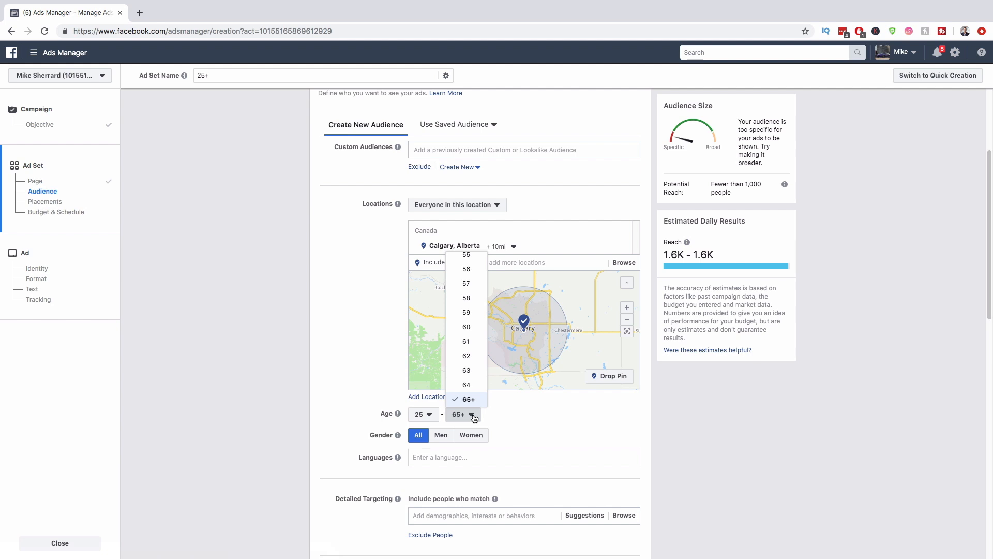
pyautogui.click(465, 326)
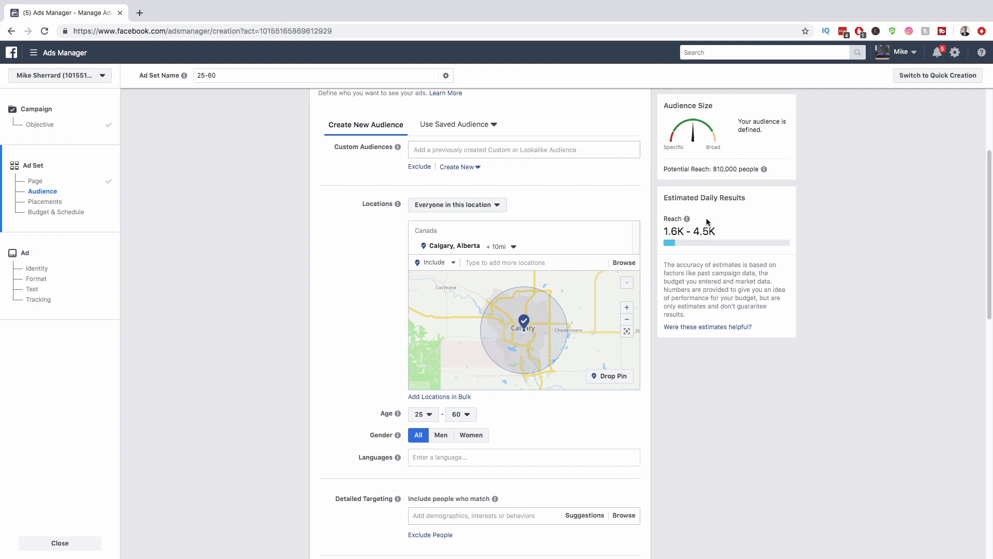
pyautogui.scroll(-3, 657, 406)
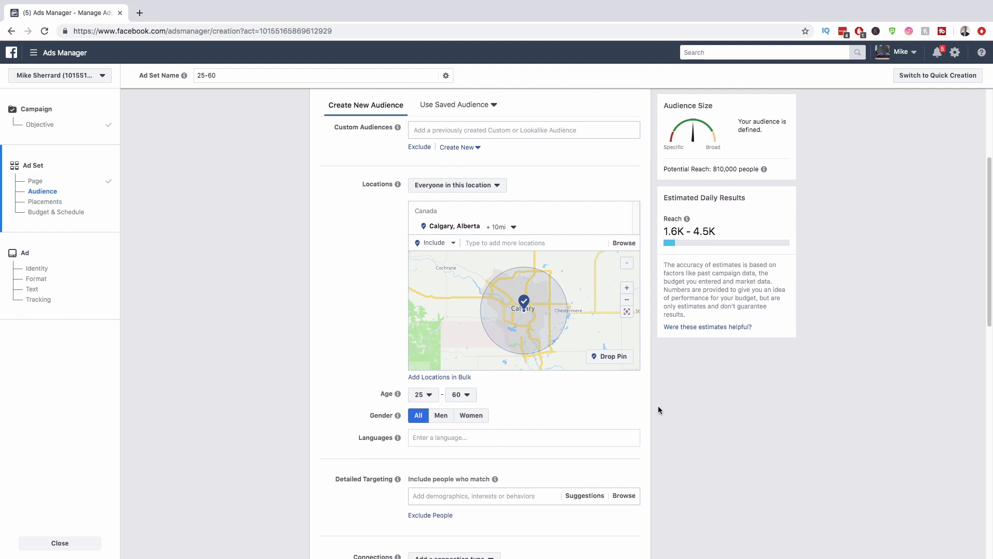
pyautogui.scroll(-2, 664, 413)
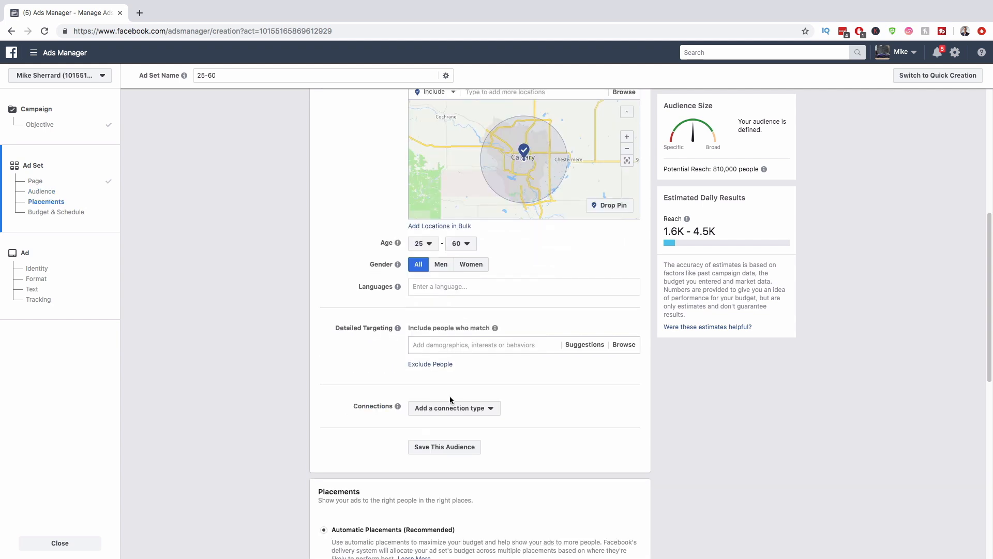
pyautogui.click(444, 345)
pyautogui.write('realtor')
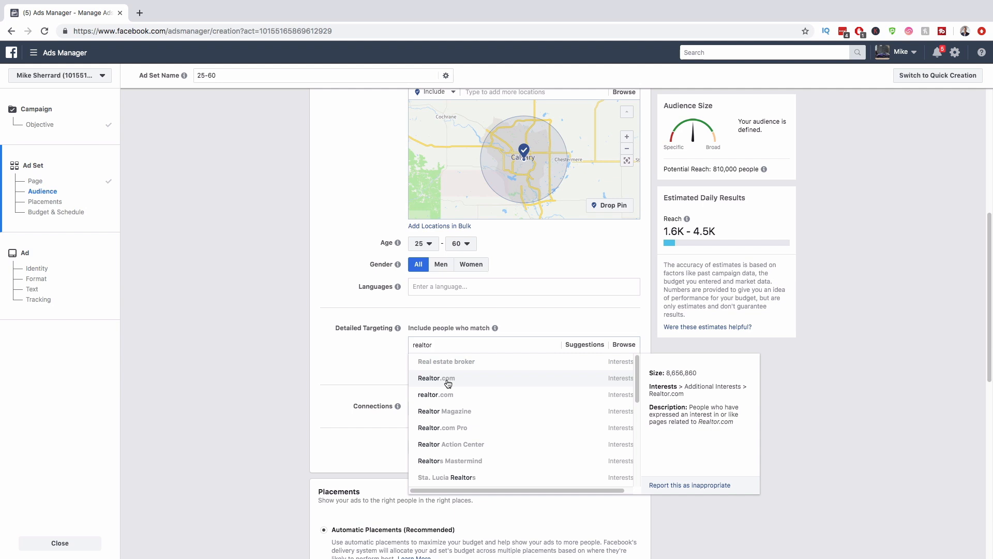
pyautogui.click(448, 383)
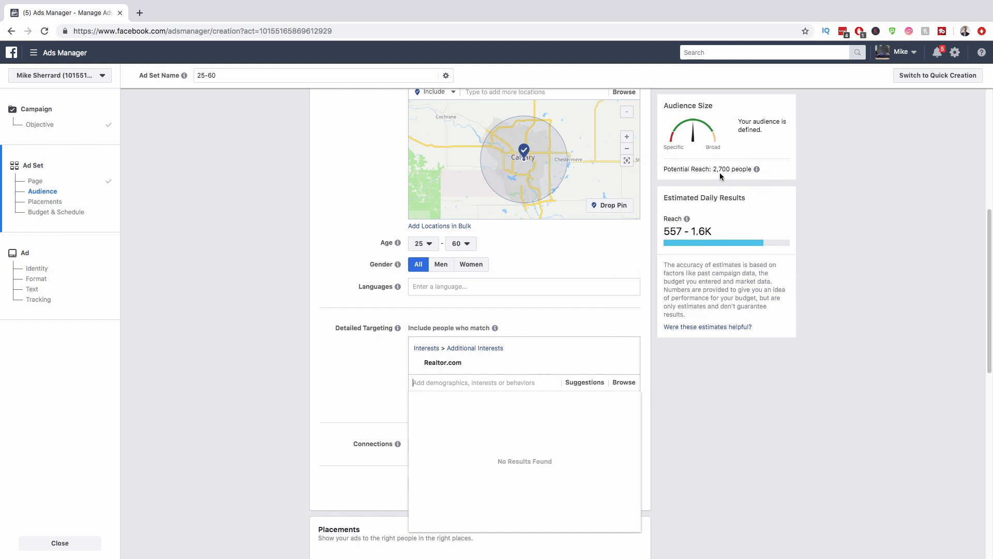
pyautogui.moveTo(548, 362)
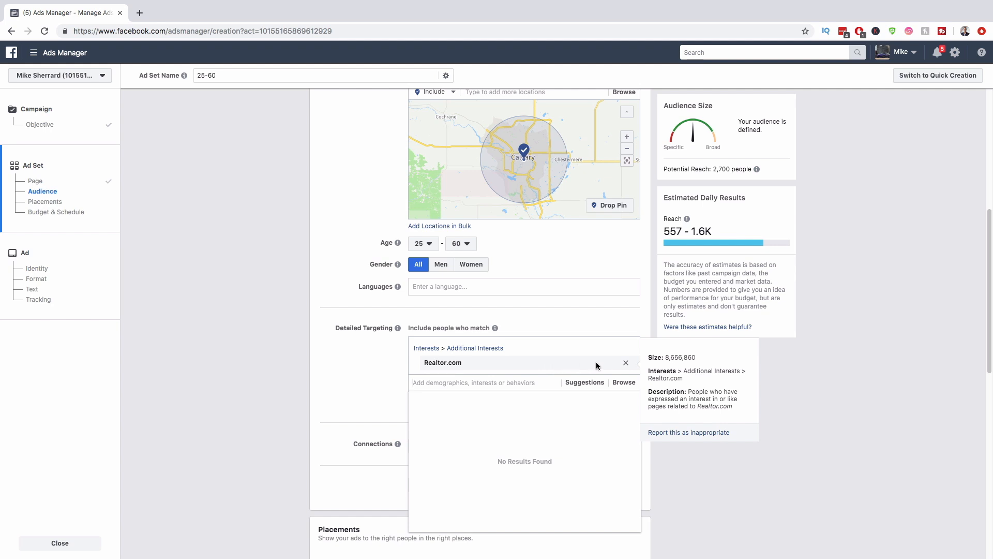
pyautogui.click(627, 363)
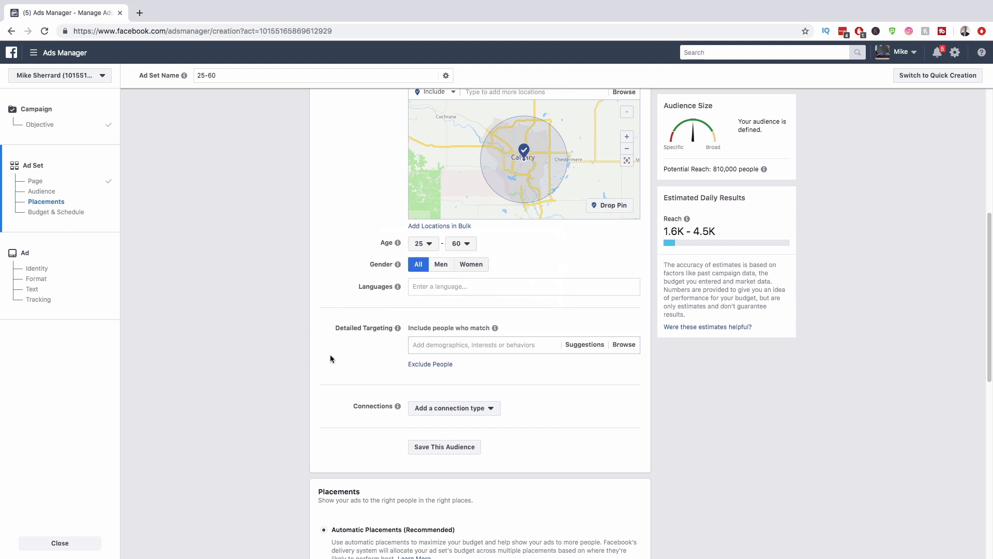
# Step: Add a Facebook Pages connection rule excluding people who like your Page
pyautogui.scroll(-3, 337, 359)
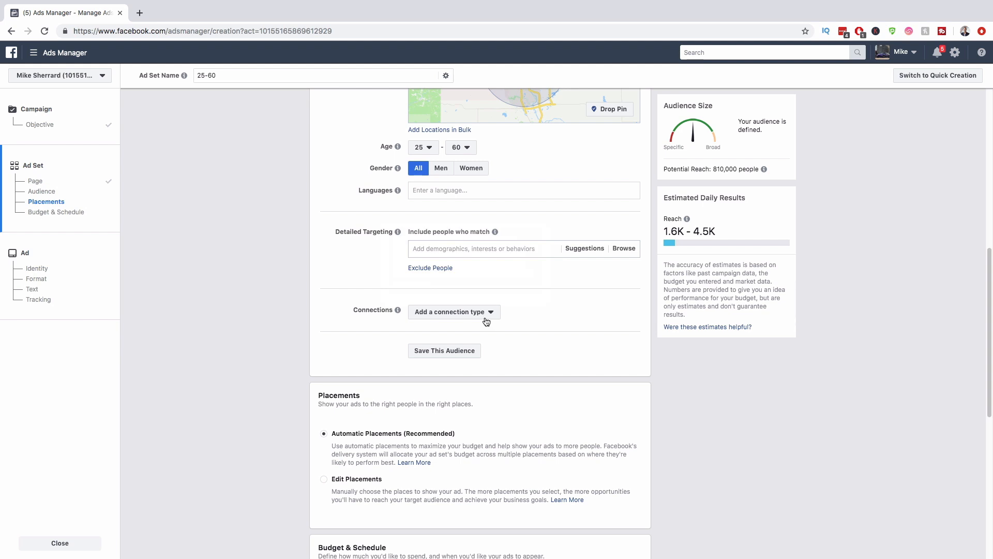
pyautogui.click(499, 316)
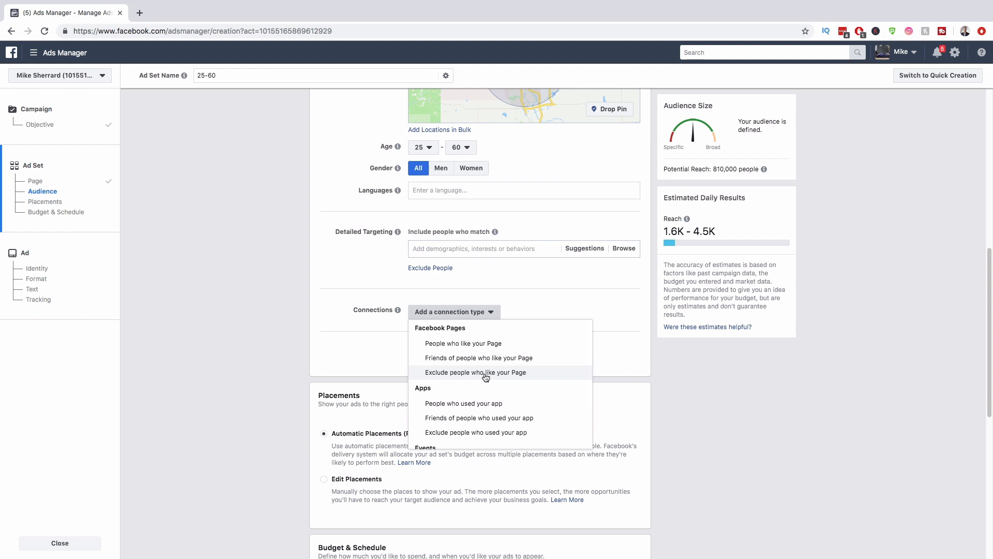
pyautogui.click(485, 373)
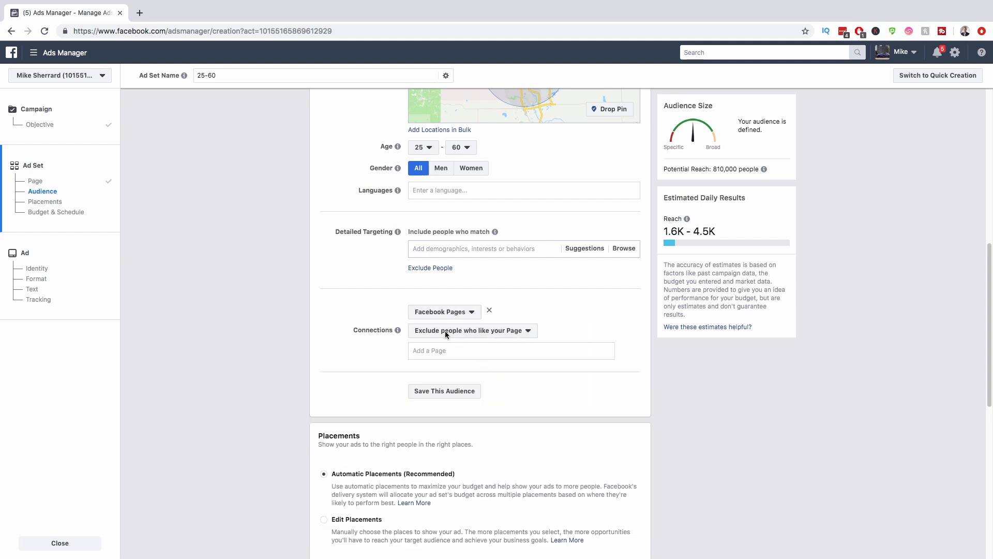
pyautogui.scroll(-2, 495, 333)
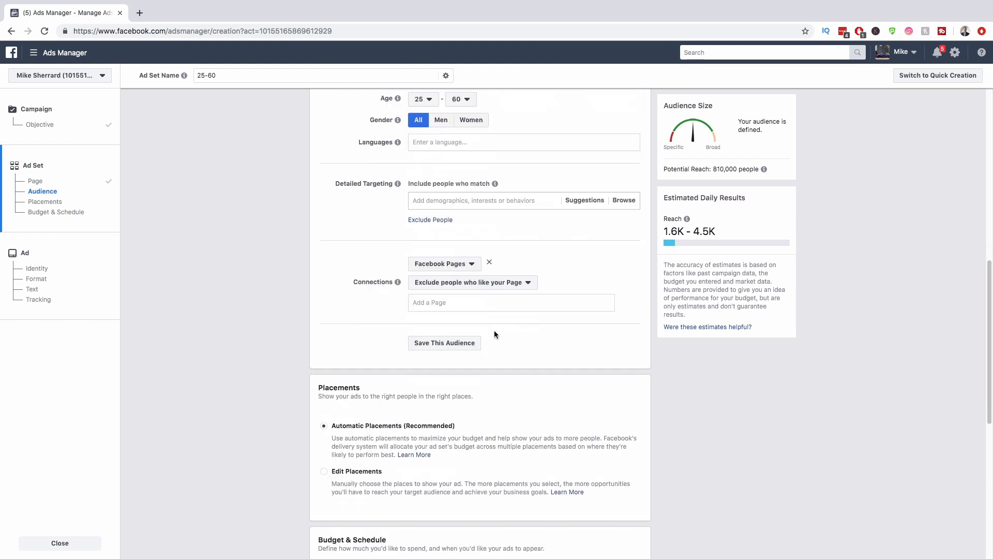
pyautogui.scroll(-5, 494, 335)
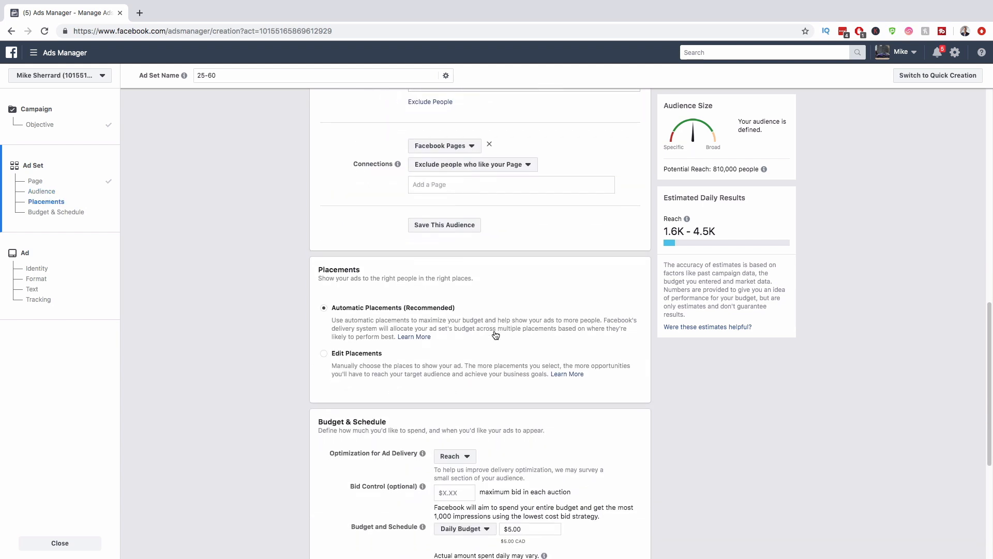
# Step: Switch to manual placements and uncheck Audience Network, Marketplace, Suggested Videos and both Stories placements
pyautogui.scroll(-2, 493, 334)
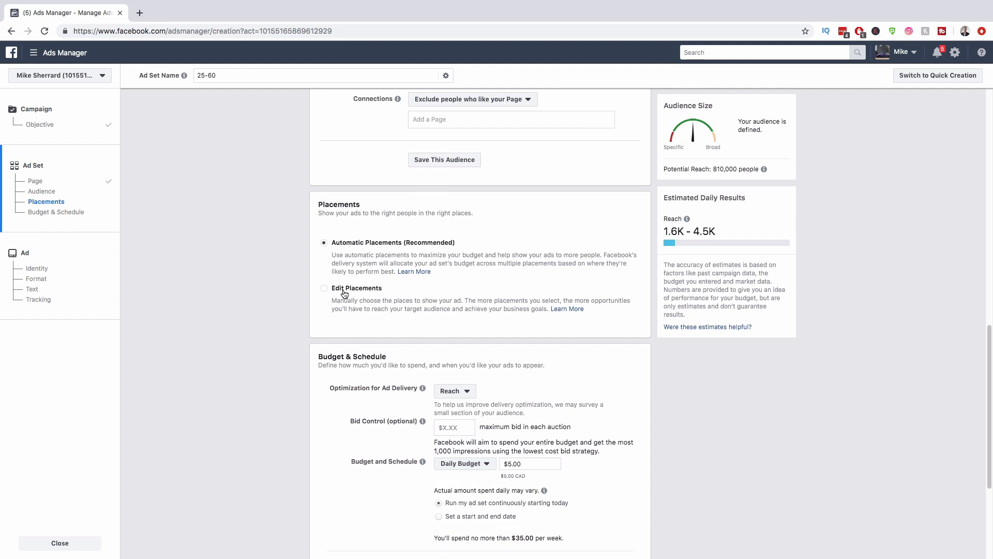
pyautogui.click(325, 288)
pyautogui.scroll(-3, 519, 268)
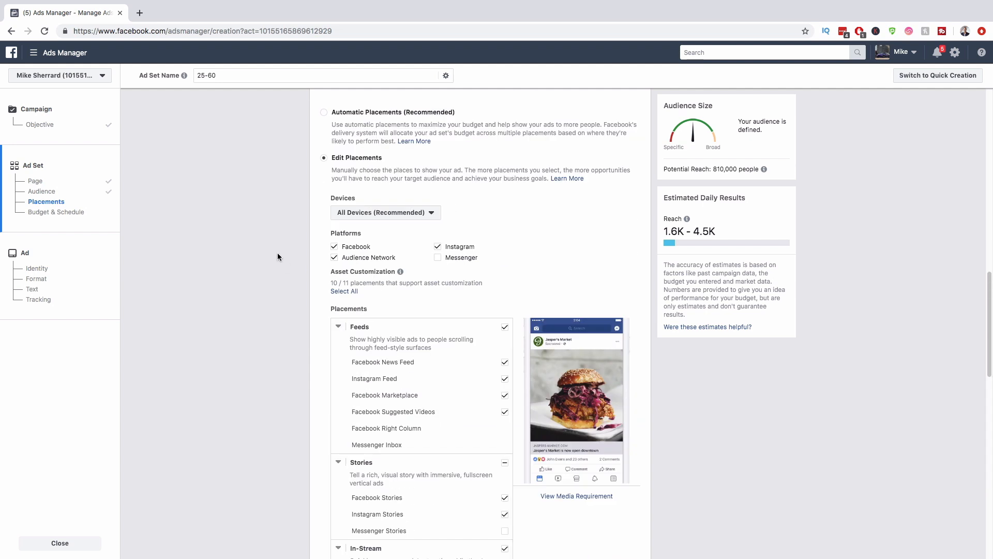
pyautogui.click(334, 258)
pyautogui.scroll(-1, 470, 270)
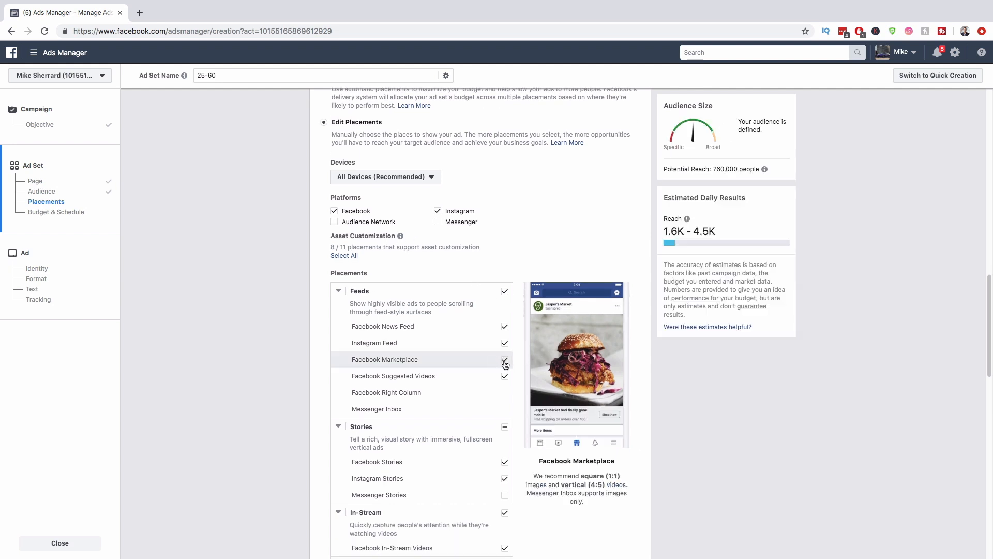
pyautogui.click(506, 361)
pyautogui.click(505, 377)
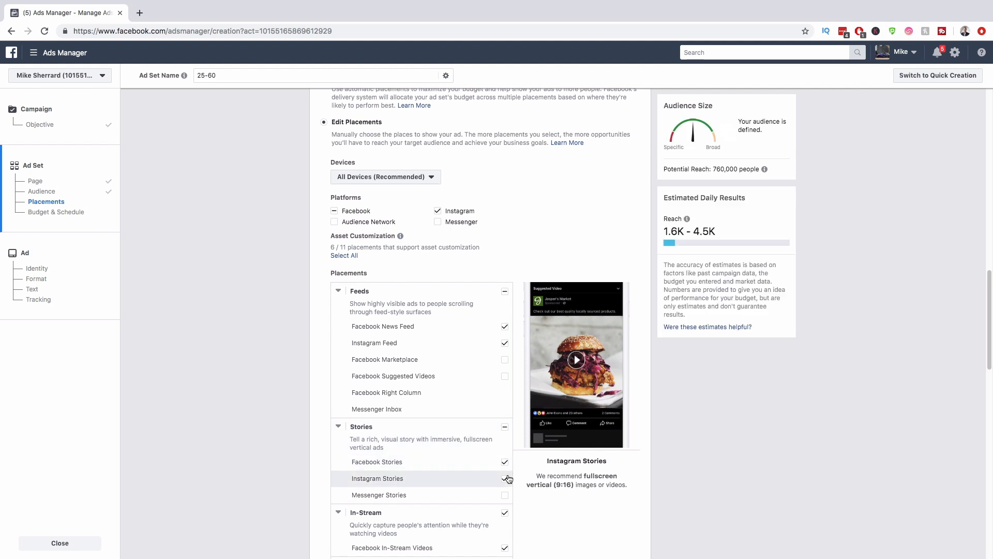
pyautogui.click(505, 478)
pyautogui.click(505, 462)
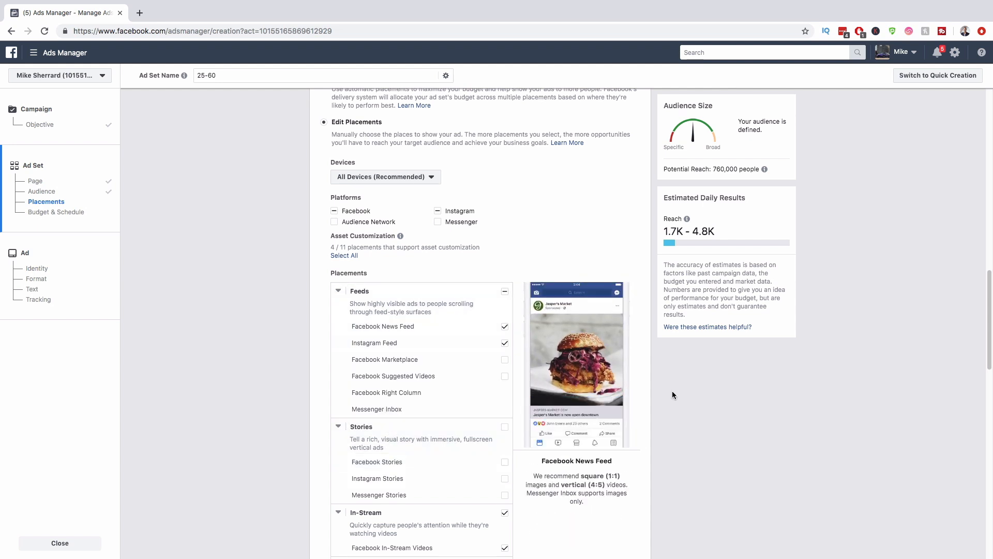
# Step: Restore Facebook and Instagram Stories, and turn off In-Stream video and Instant Articles placements
pyautogui.click(502, 466)
pyautogui.click(503, 482)
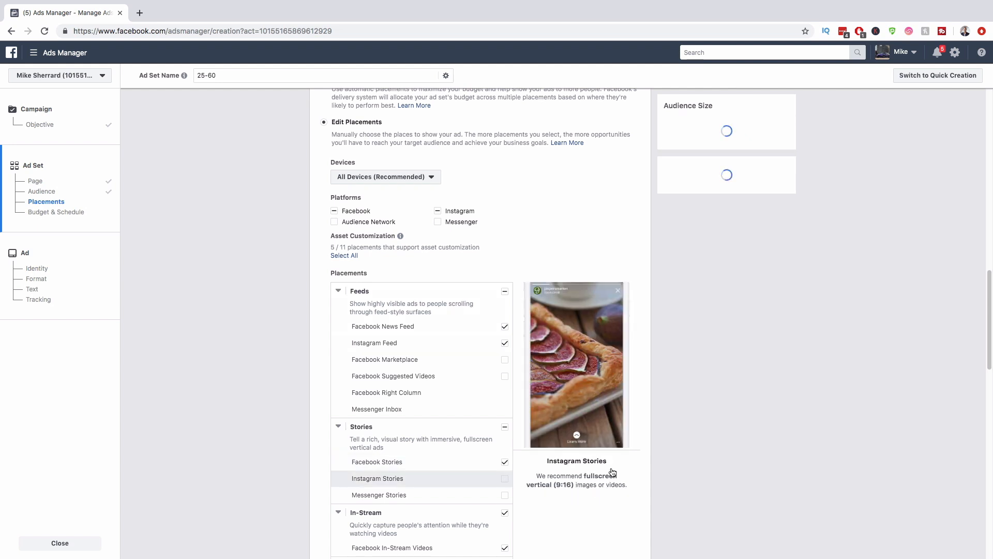
pyautogui.click(505, 513)
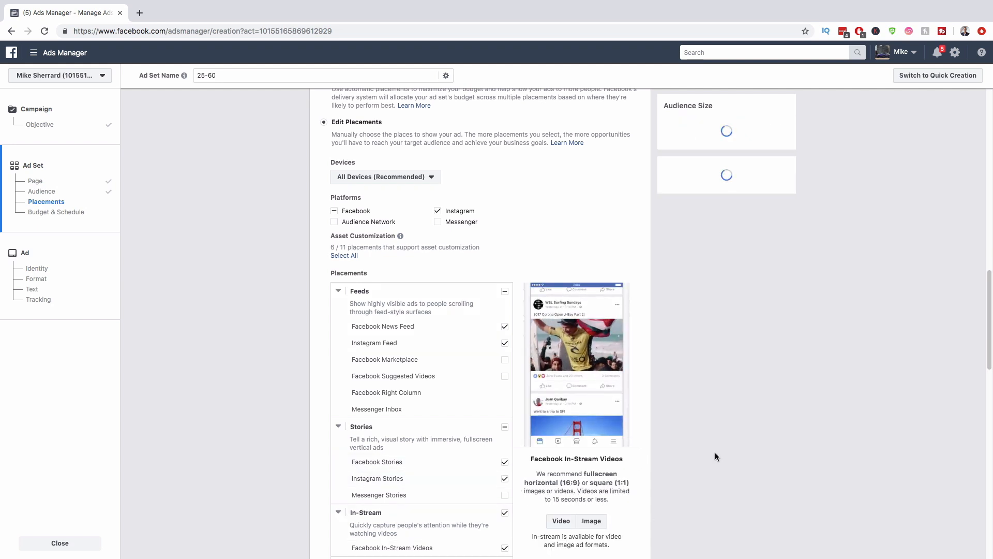
pyautogui.scroll(-2, 714, 452)
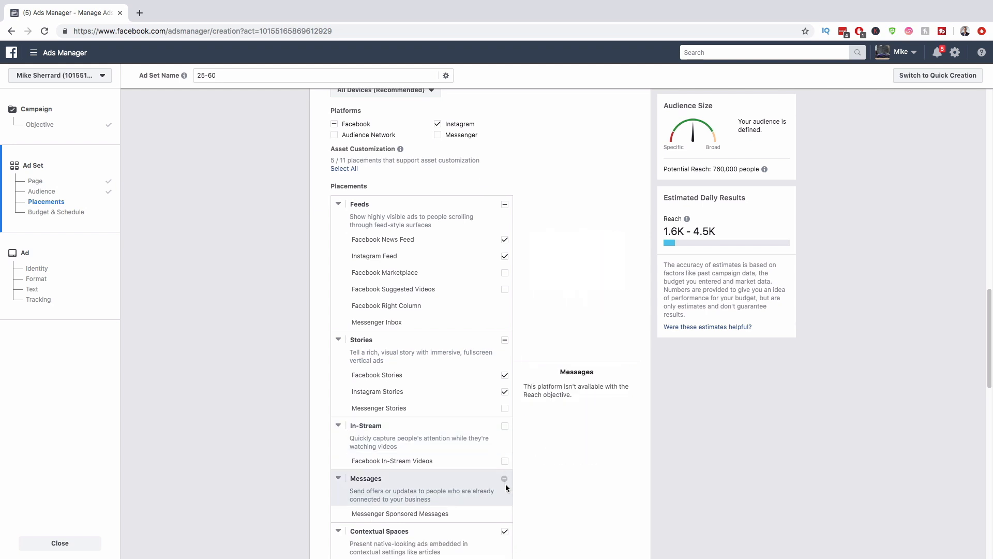
pyautogui.scroll(-1, 505, 486)
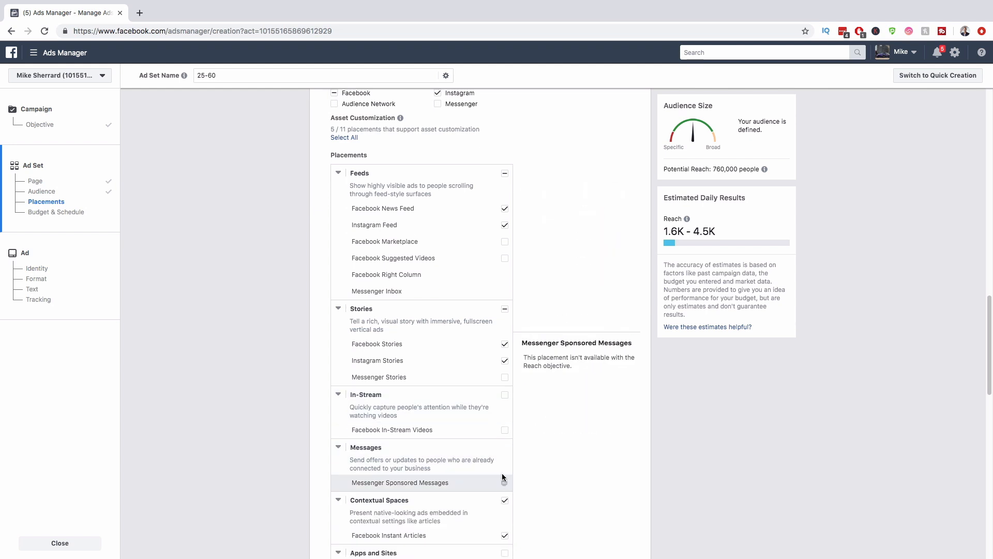
pyautogui.click(504, 499)
pyautogui.scroll(-4, 575, 438)
pyautogui.scroll(-8, 680, 411)
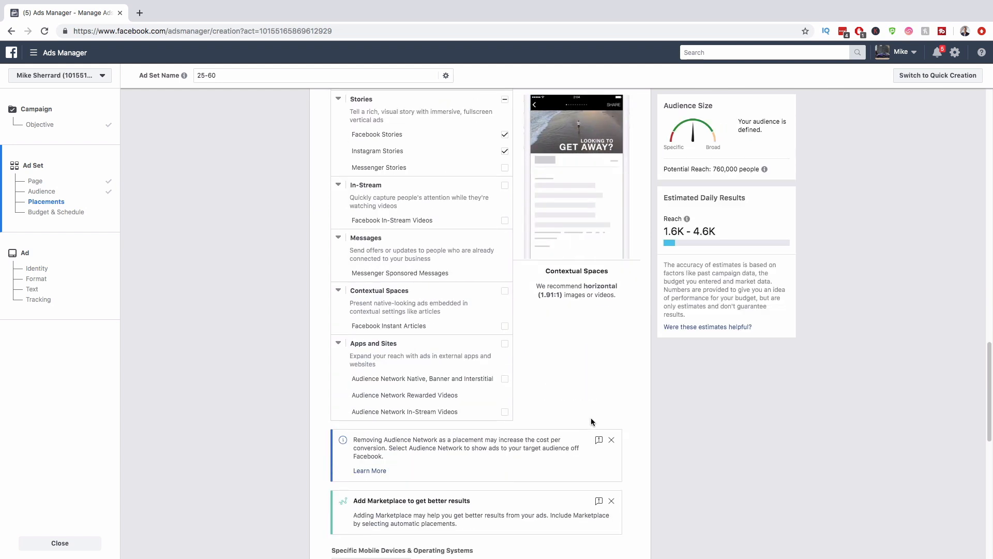
pyautogui.scroll(-5, 678, 411)
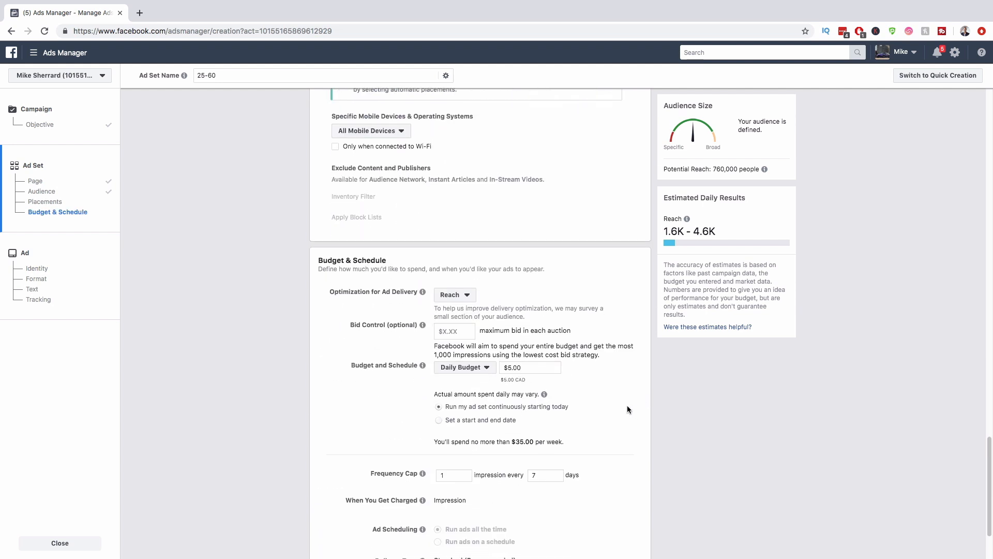
# Step: Keep Reach optimization and a Daily Budget, raising the amount to $10.00
pyautogui.scroll(-1, 619, 405)
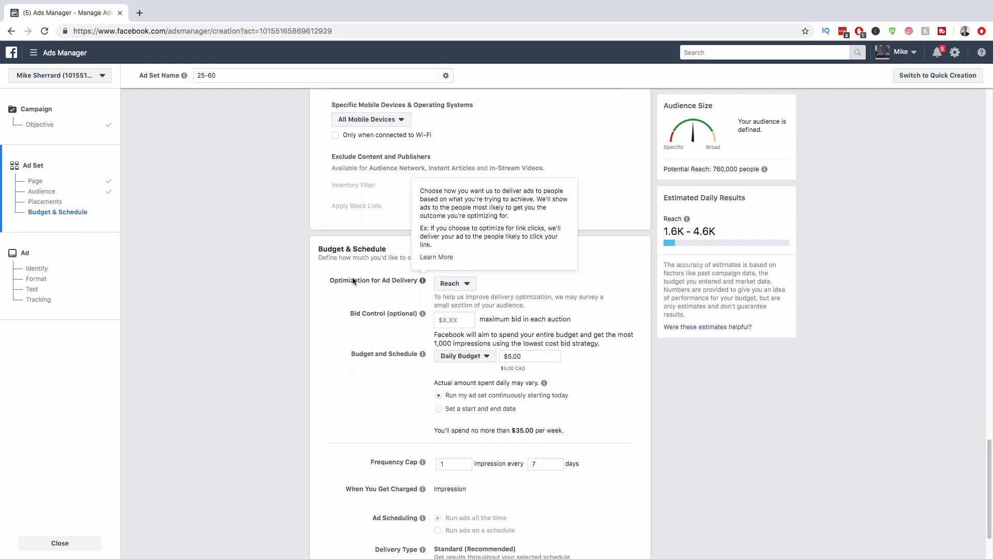
pyautogui.click(454, 283)
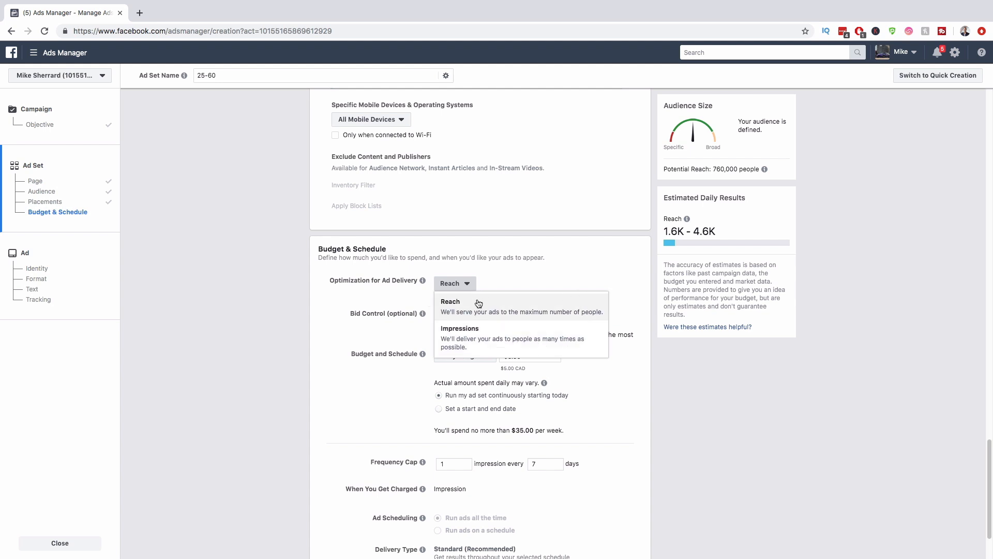
pyautogui.click(559, 270)
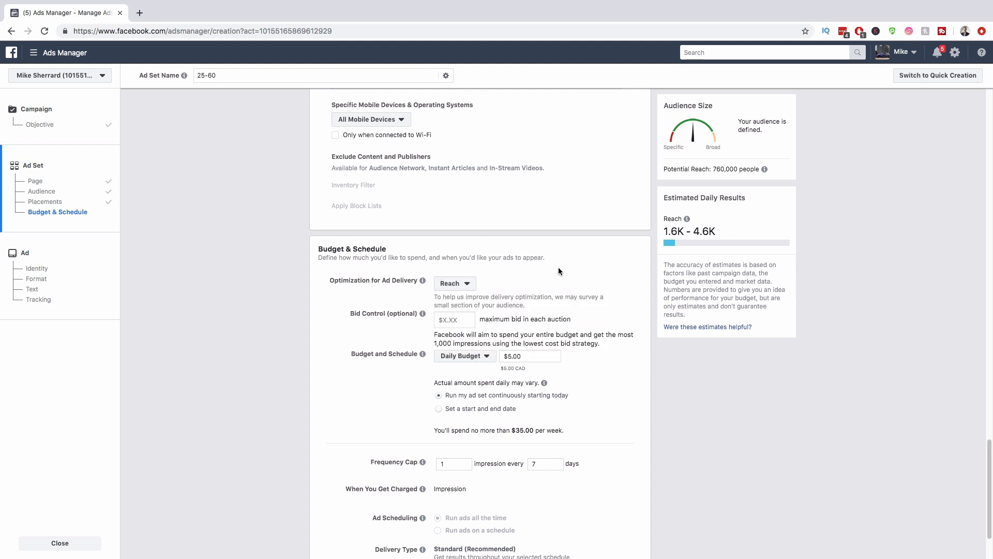
pyautogui.click(489, 360)
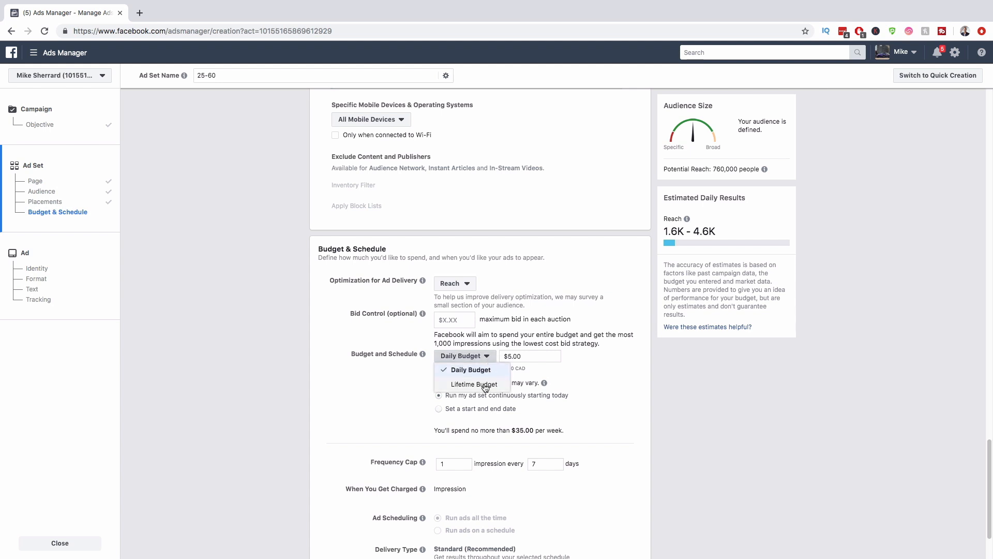
pyautogui.click(496, 350)
pyautogui.click(509, 356)
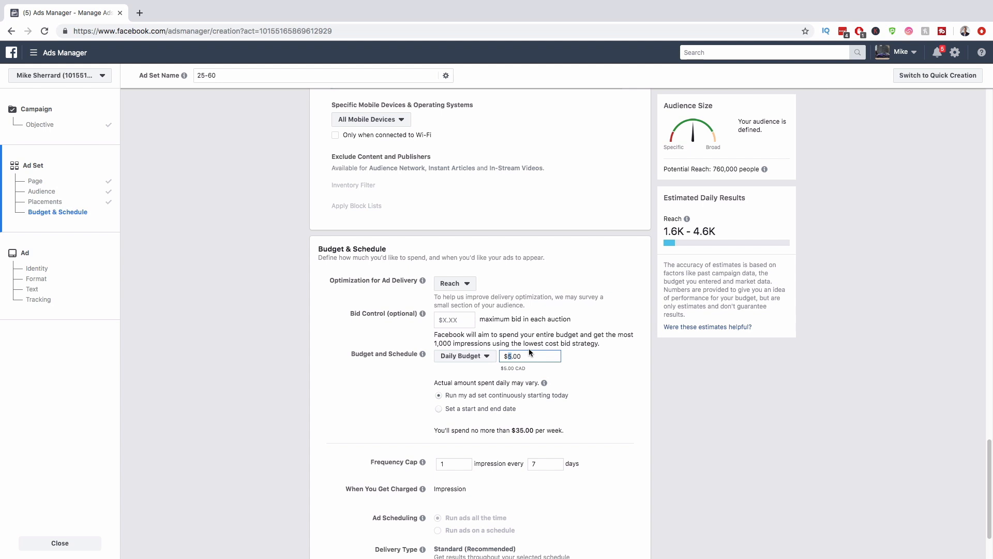
pyautogui.write('10')
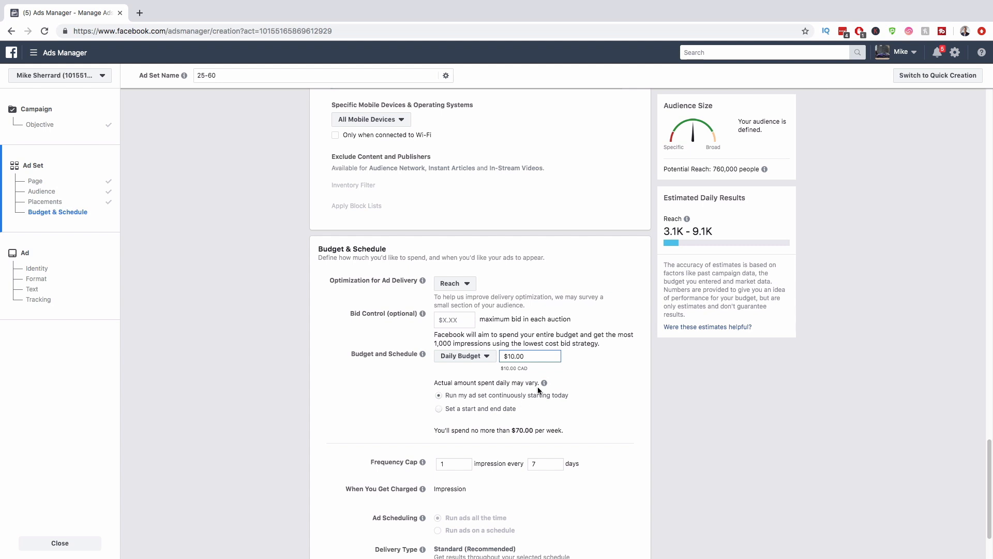
pyautogui.click(440, 409)
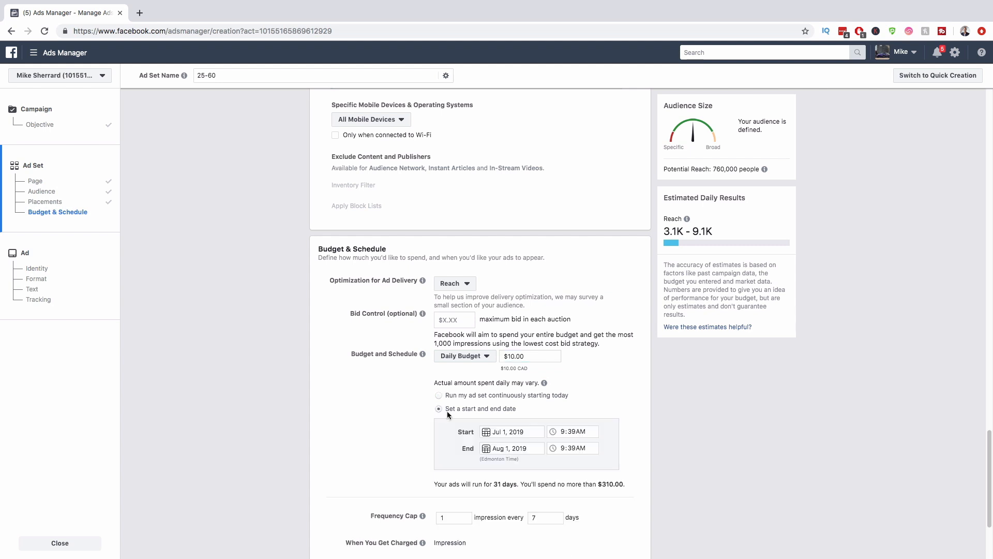
# Step: Schedule the ad set from Jul 2 to Jul 16, 2019, both at 7:00AM
pyautogui.click(492, 435)
pyautogui.click(526, 341)
pyautogui.click(560, 432)
pyautogui.write('700')
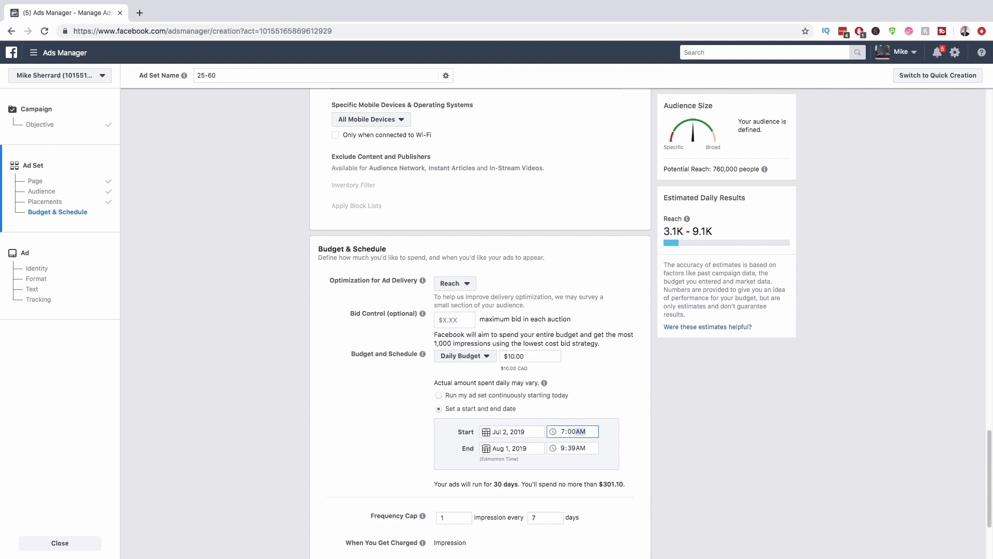
pyautogui.click(489, 448)
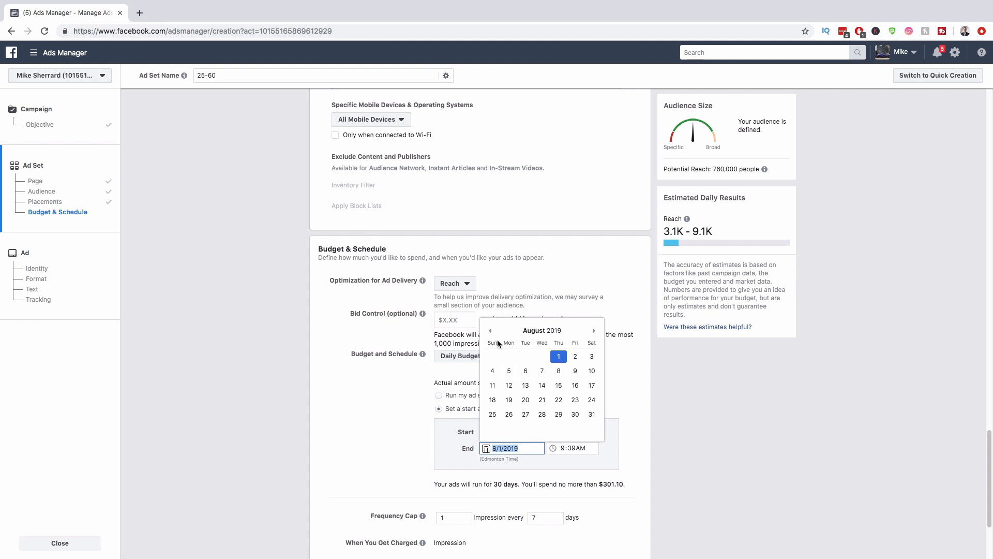
pyautogui.click(490, 330)
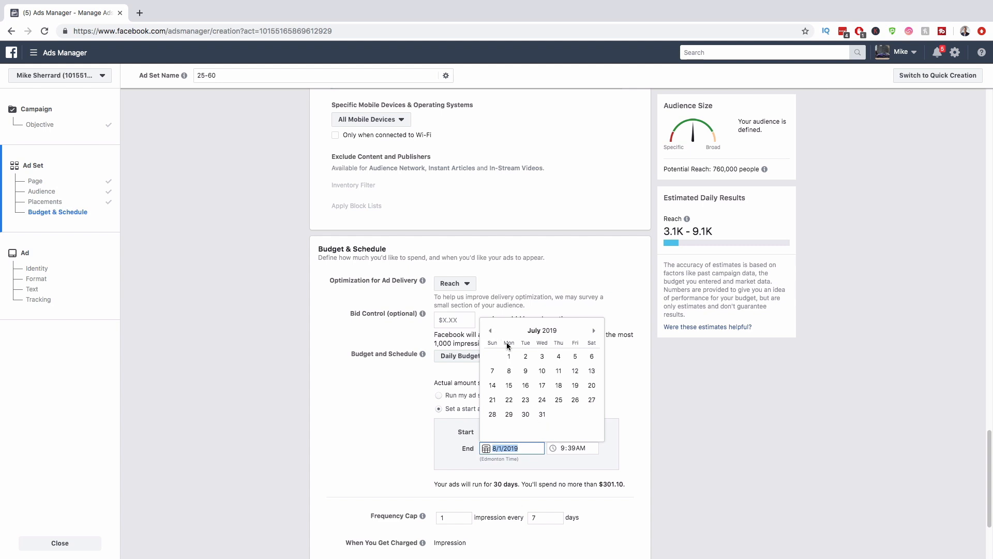
pyautogui.click(526, 385)
pyautogui.click(559, 448)
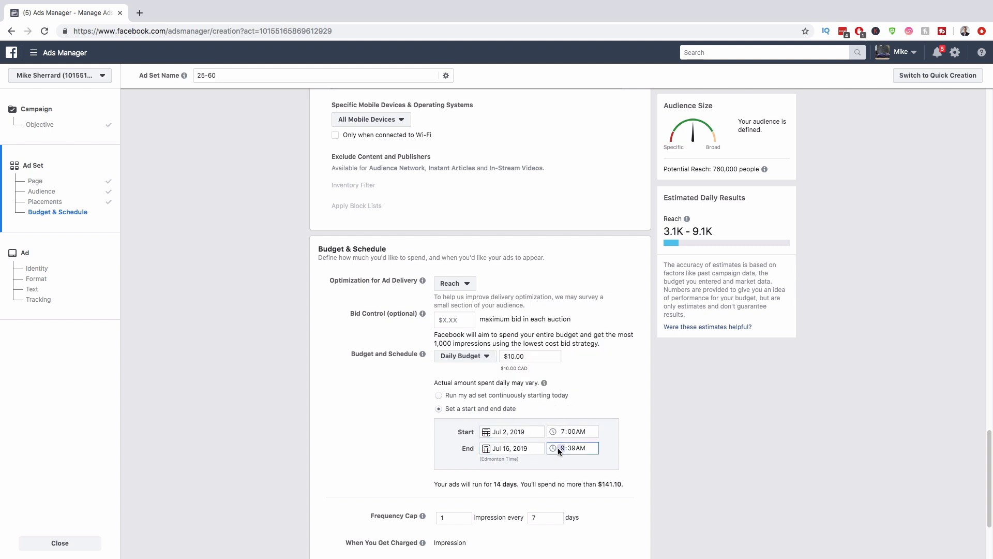
pyautogui.write('700')
pyautogui.click(617, 434)
# Step: Set the frequency cap to 2 impressions per 7 days and continue to the Ad step
pyautogui.moveTo(565, 486); pyautogui.dragTo(593, 482)
pyautogui.click(617, 481)
pyautogui.scroll(-2, 638, 484)
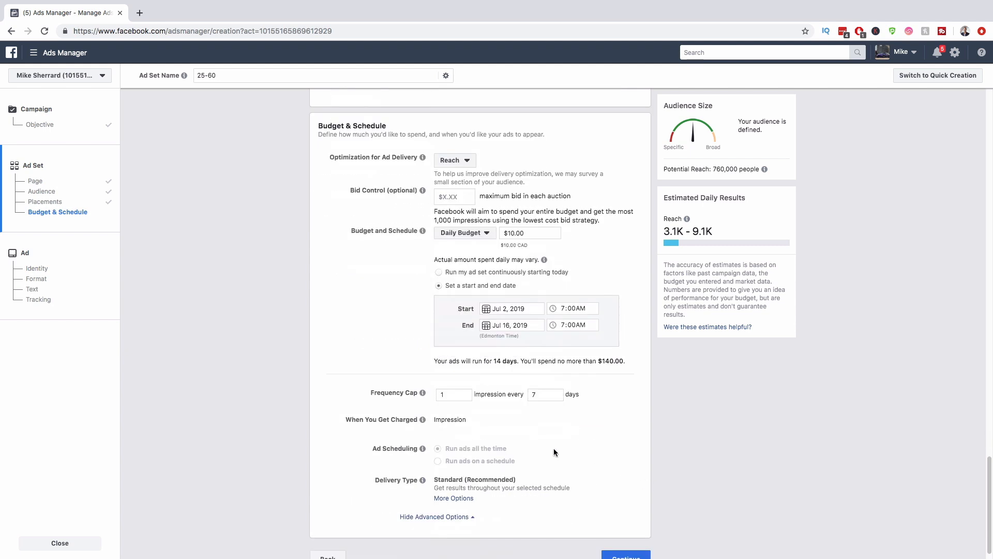
pyautogui.moveTo(422, 394)
pyautogui.write('3')
pyautogui.click(465, 393)
pyautogui.scroll(-1, 602, 440)
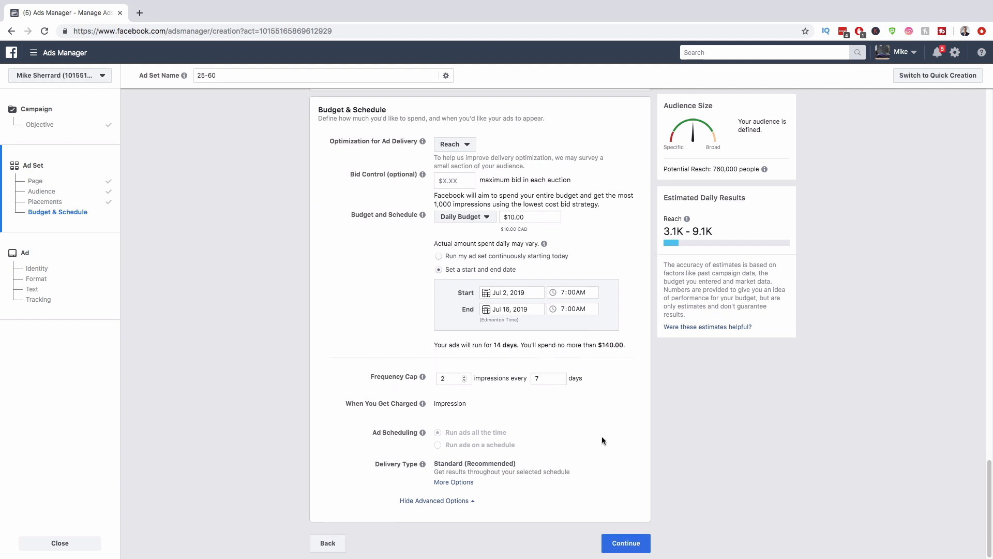
pyautogui.click(626, 545)
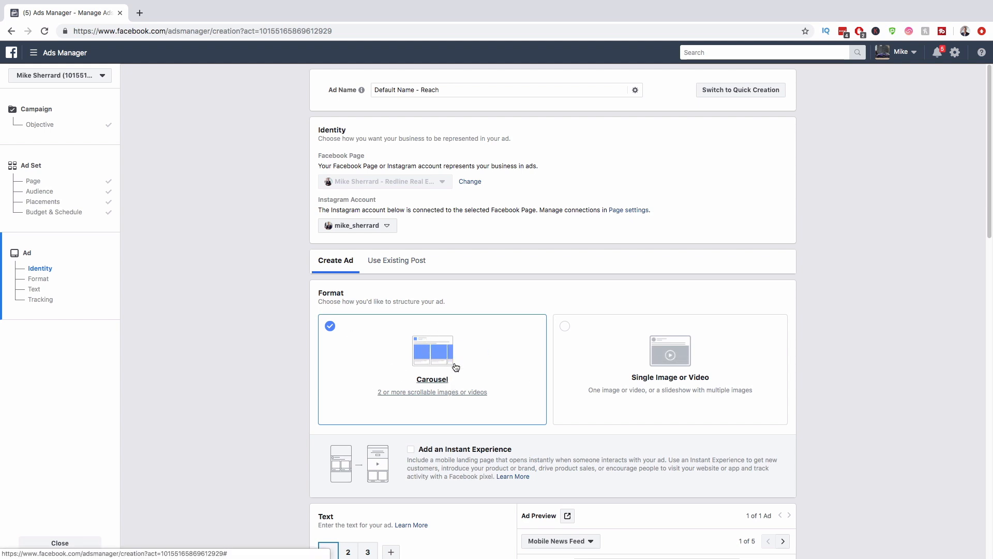
# Step: Switch the ad to the Single Image format and remove the current image
pyautogui.click(682, 346)
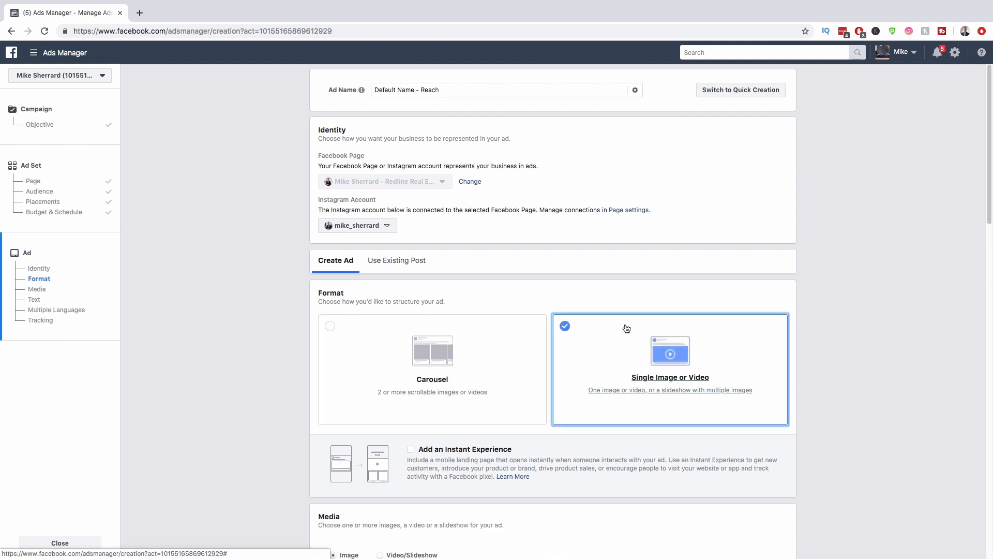
pyautogui.scroll(-5, 599, 324)
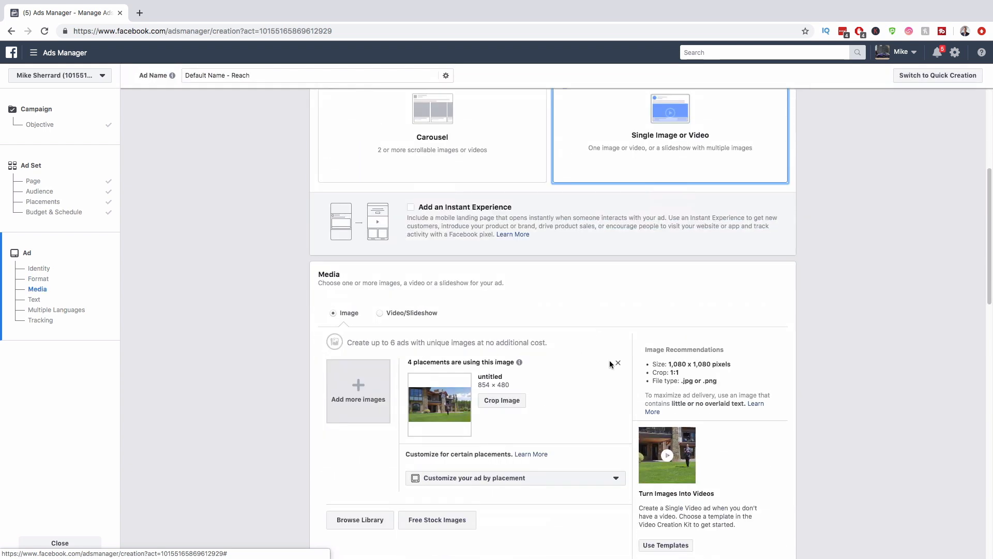
pyautogui.click(618, 363)
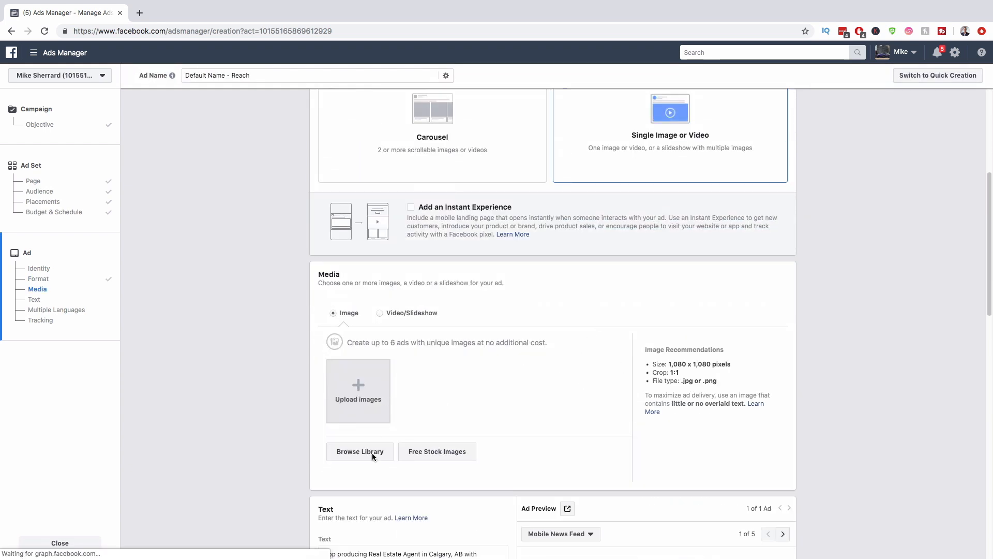
# Step: Add the 1440 × 1440 agent photo from the image library and close the crop editor
pyautogui.click(371, 452)
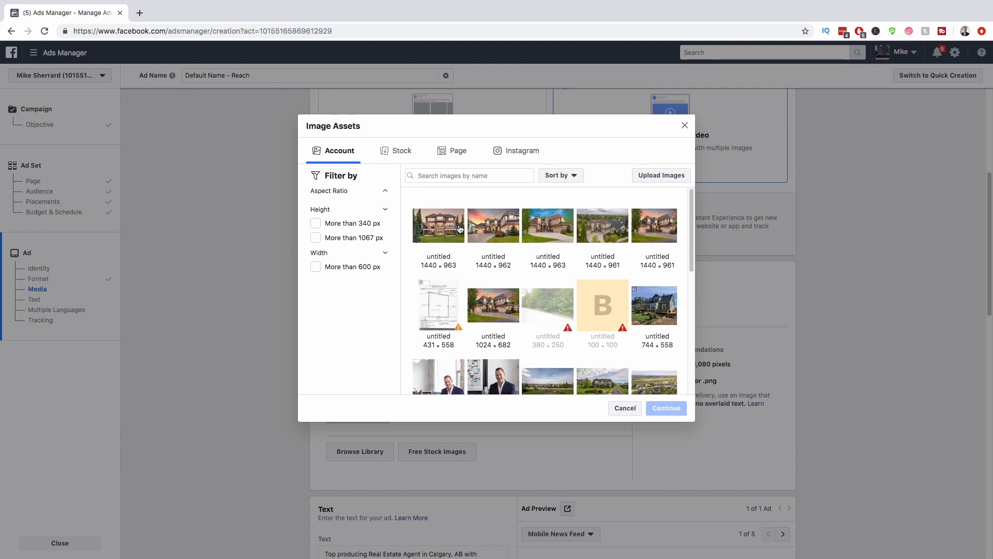
pyautogui.scroll(-2, 487, 253)
pyautogui.scroll(-1, 522, 269)
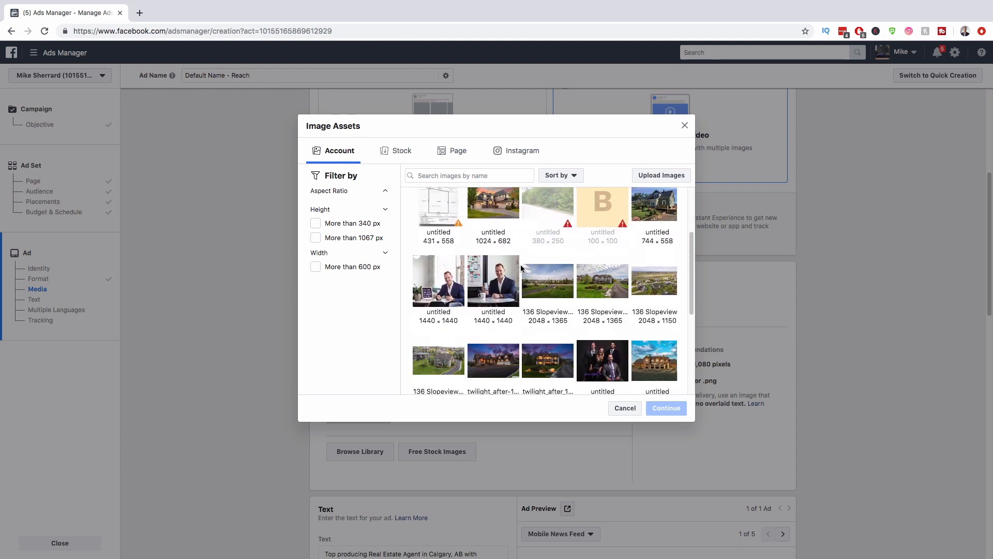
pyautogui.click(500, 283)
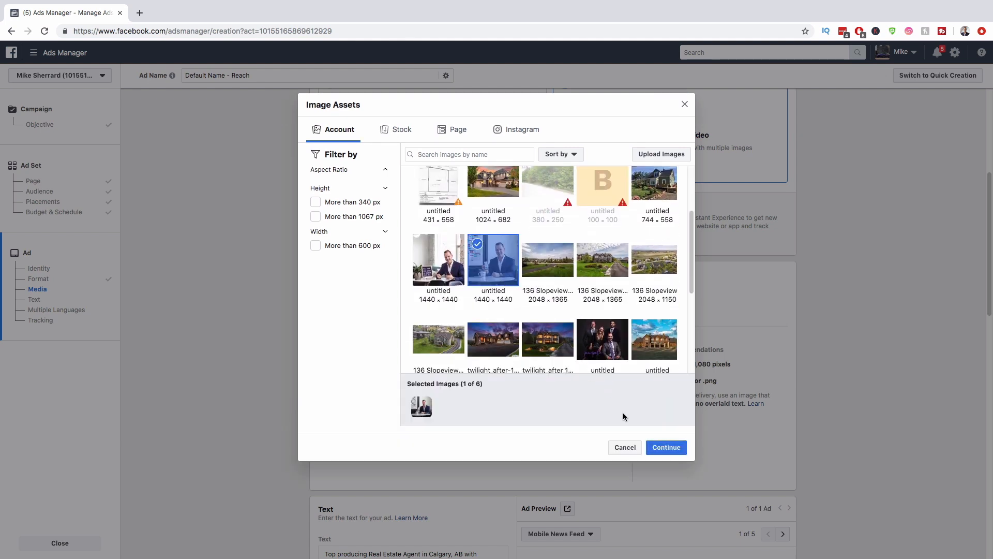
pyautogui.click(647, 447)
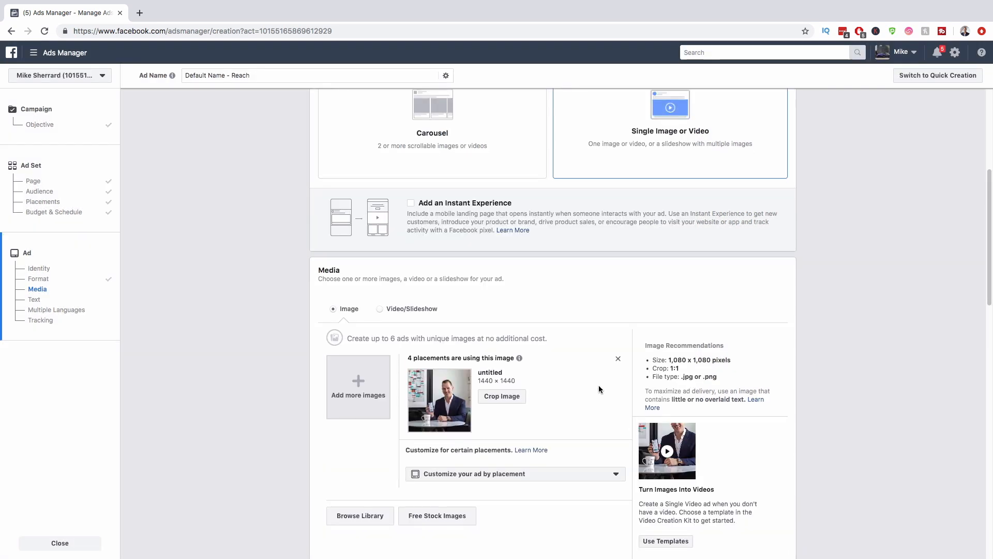
pyautogui.click(501, 391)
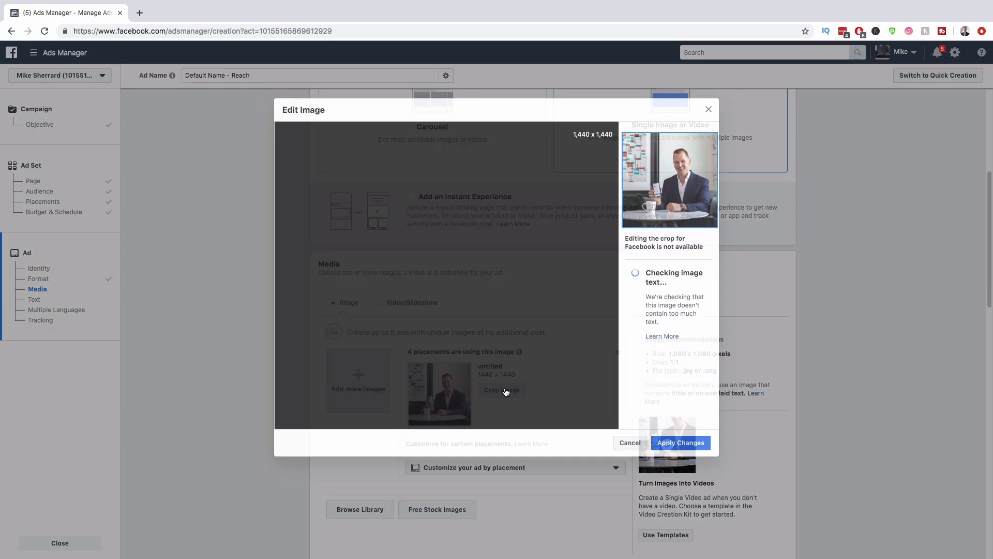
pyautogui.click(635, 443)
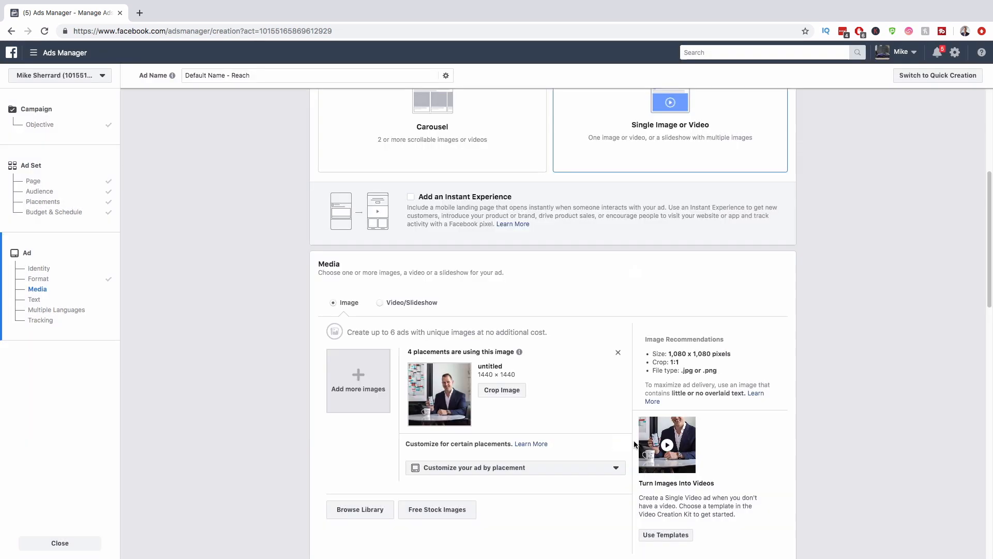
# Step: Pause the ad blocker on this site so the ad preview can render
pyautogui.scroll(-3, 588, 383)
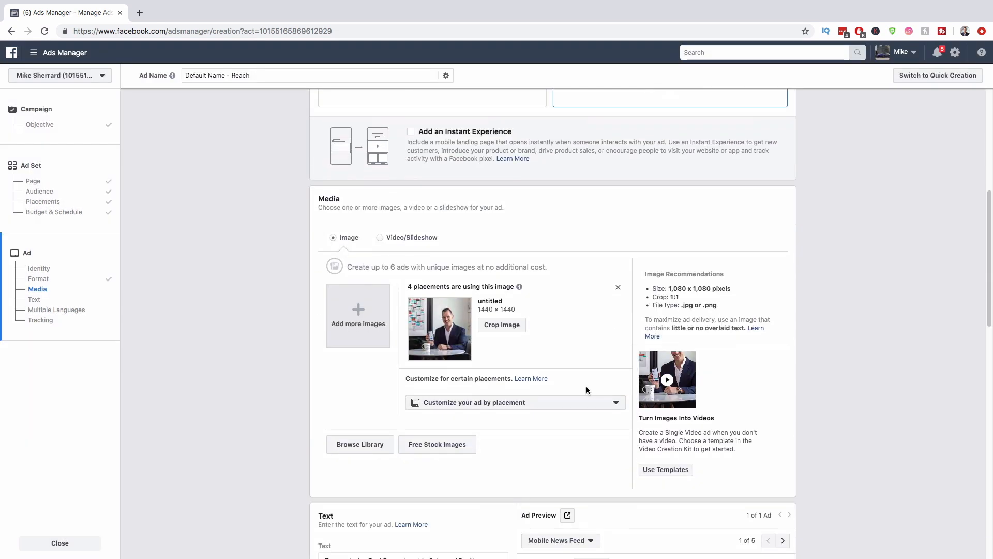
pyautogui.scroll(-3, 557, 370)
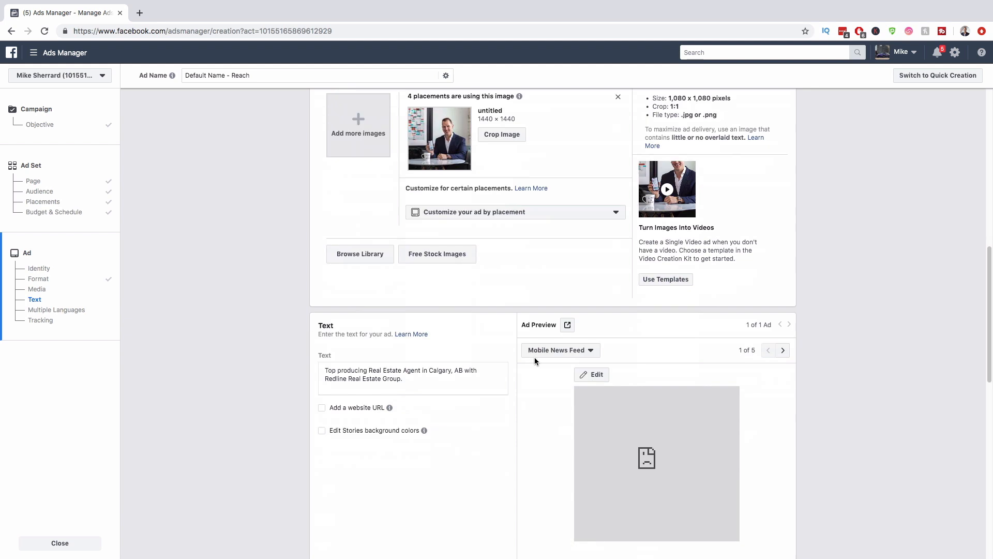
pyautogui.click(546, 337)
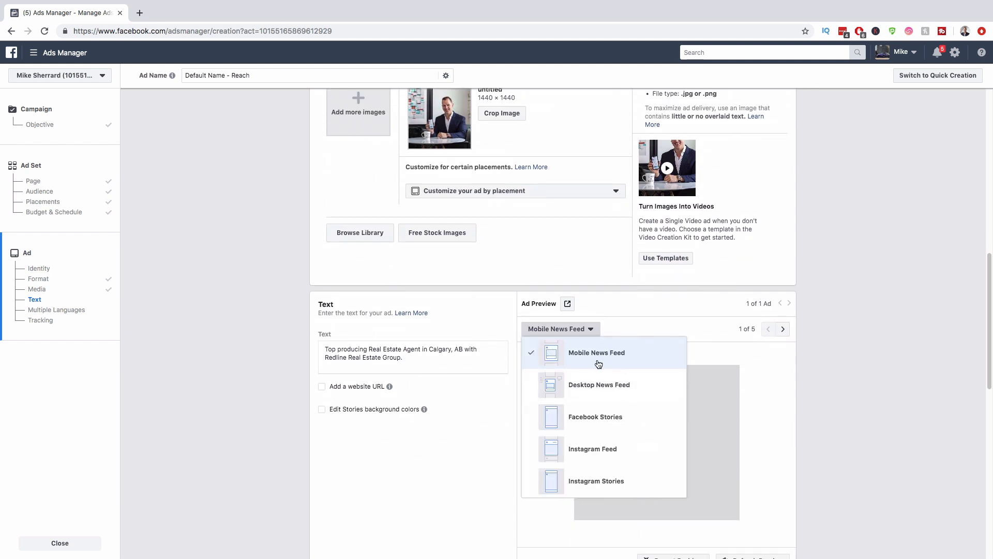
pyautogui.click(752, 355)
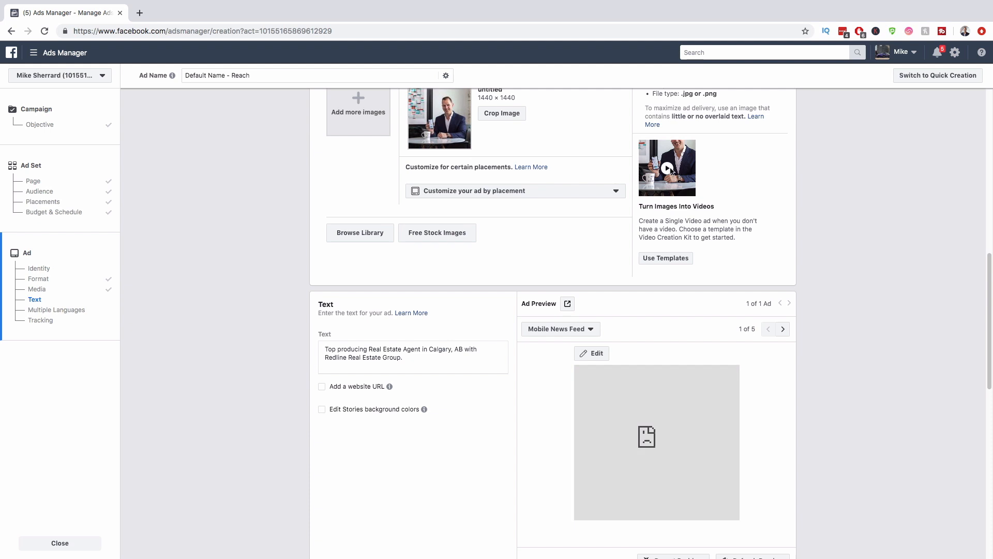
pyautogui.click(860, 32)
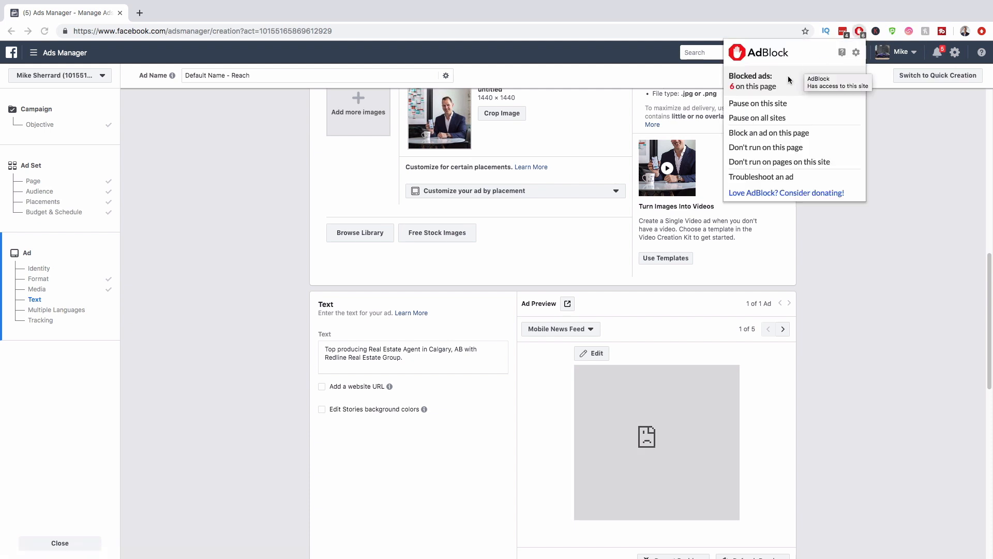
pyautogui.click(771, 104)
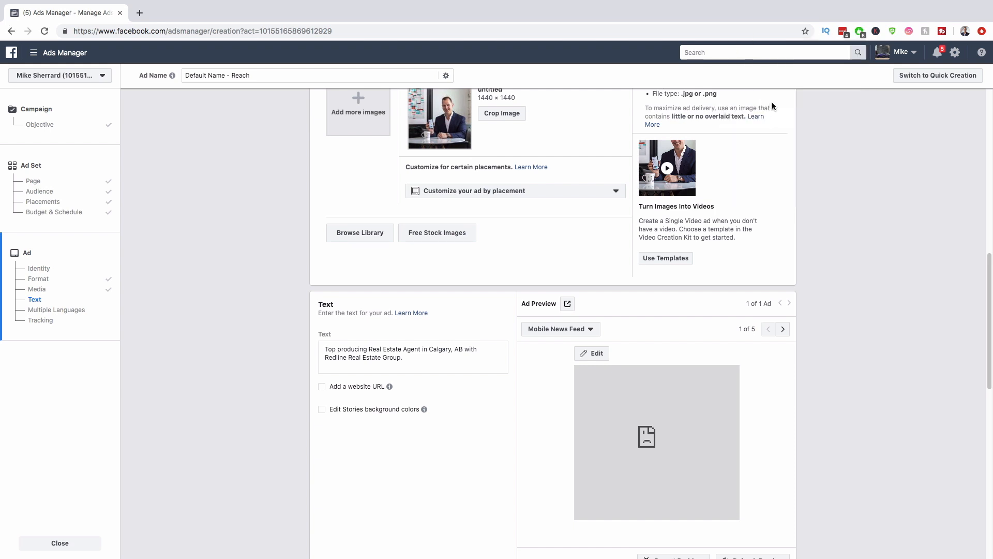
# Step: Preview the ad in Desktop News Feed, Mobile News Feed, then Desktop News Feed again
pyautogui.click(570, 330)
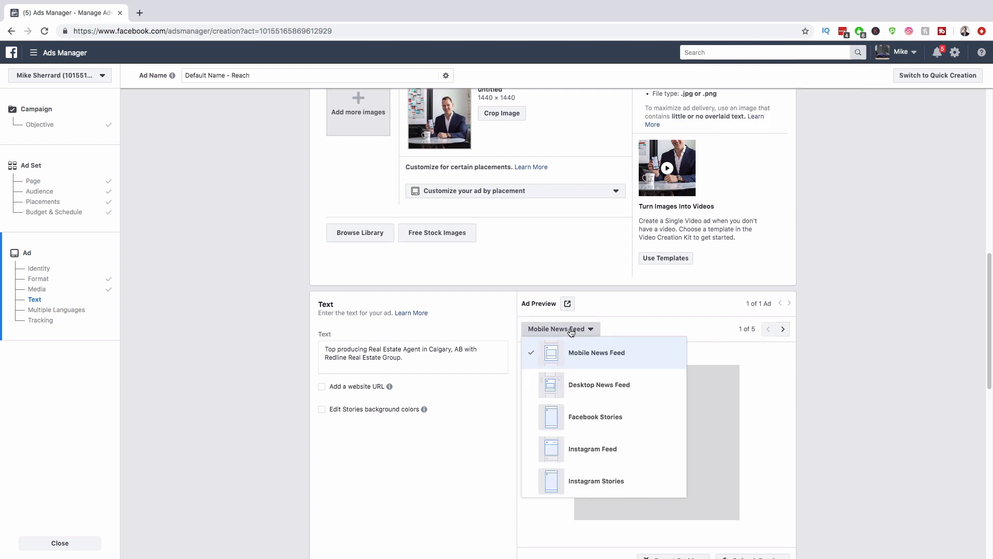
pyautogui.click(581, 382)
pyautogui.click(569, 332)
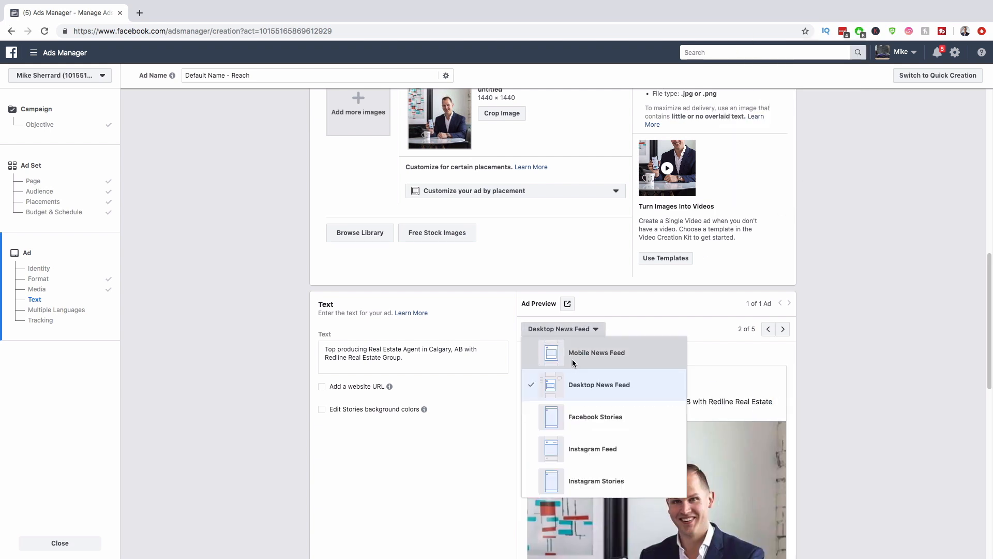
pyautogui.click(570, 350)
pyautogui.click(566, 327)
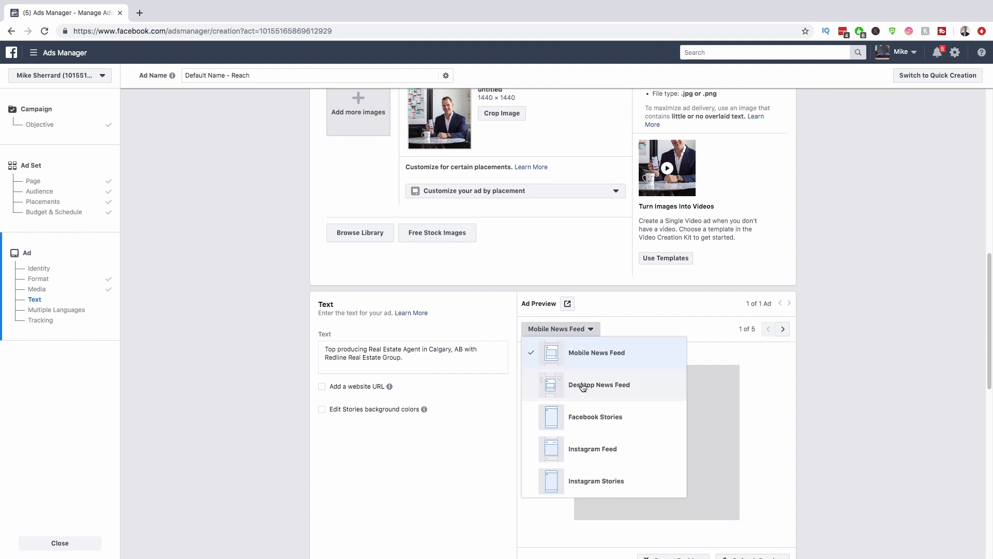
pyautogui.click(583, 385)
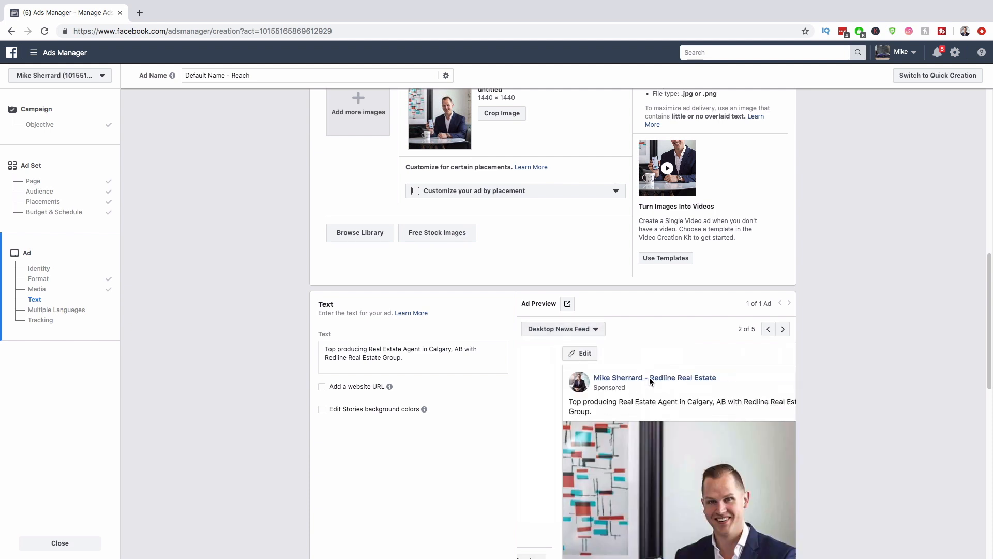
pyautogui.scroll(-3, 825, 377)
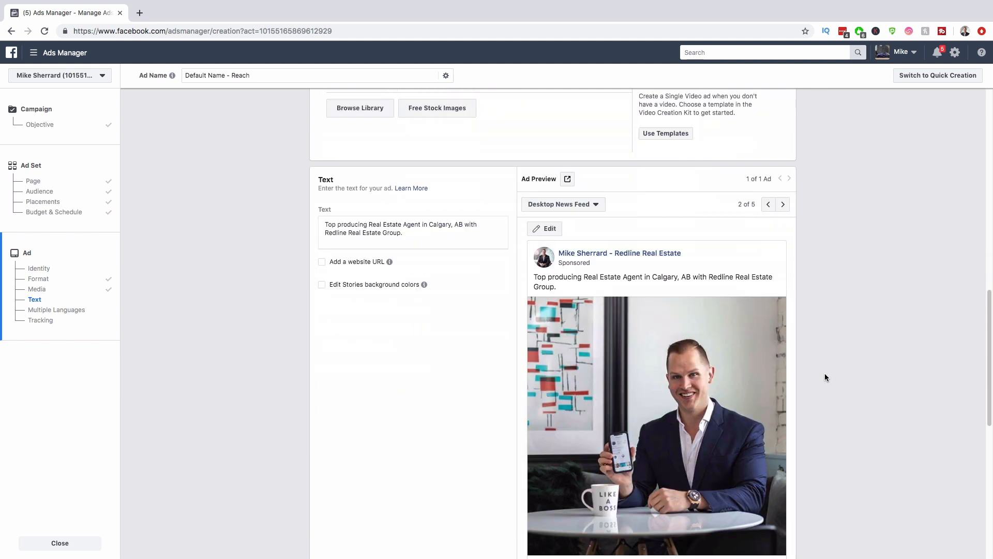
pyautogui.scroll(-1, 826, 378)
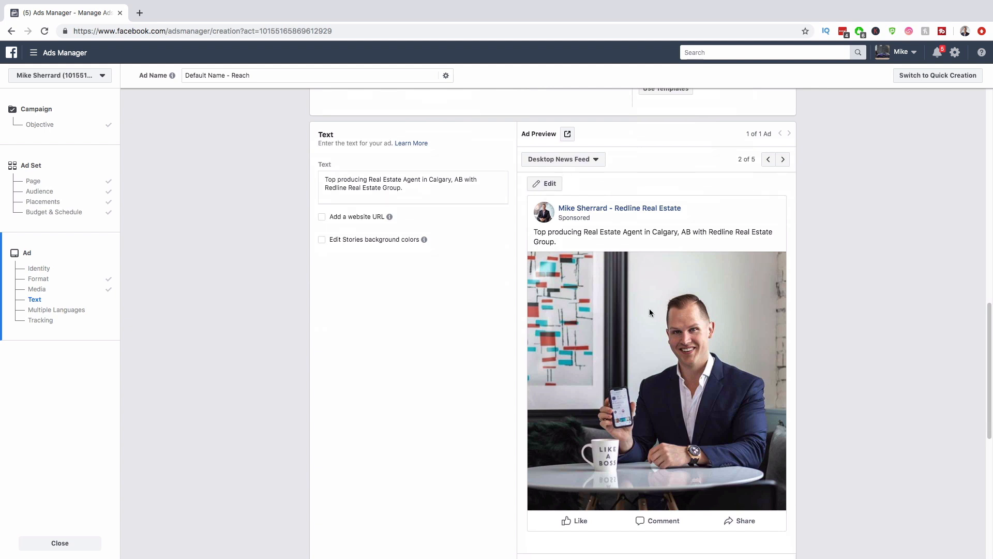
# Step: Preview Instagram Feed and Instagram Stories, return to Desktop News Feed, and select the primary text
pyautogui.click(593, 164)
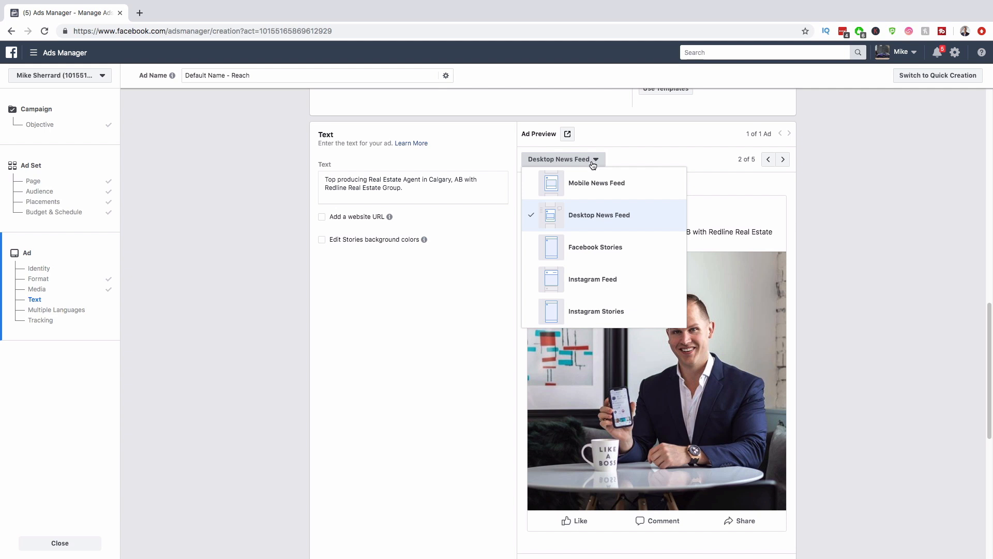
pyautogui.click(593, 286)
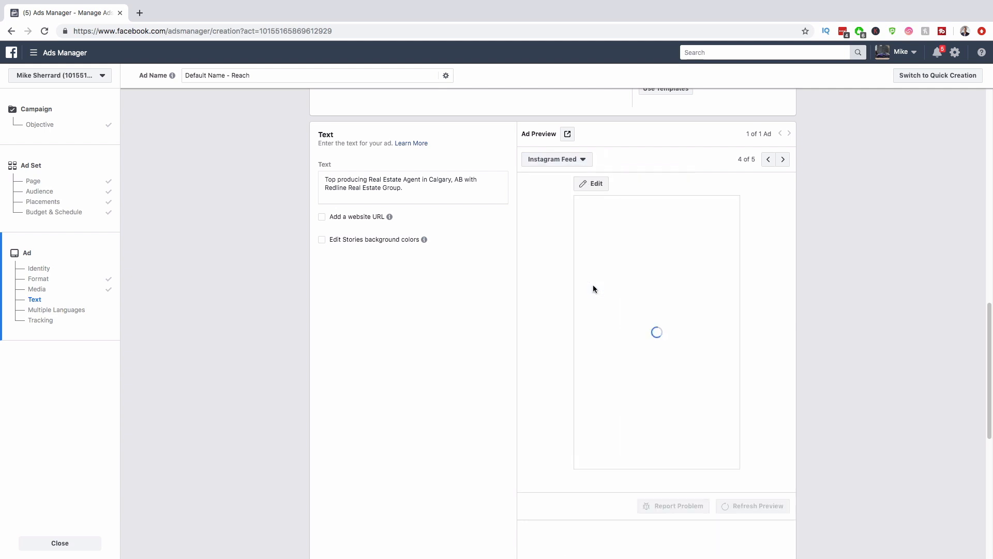
pyautogui.click(576, 164)
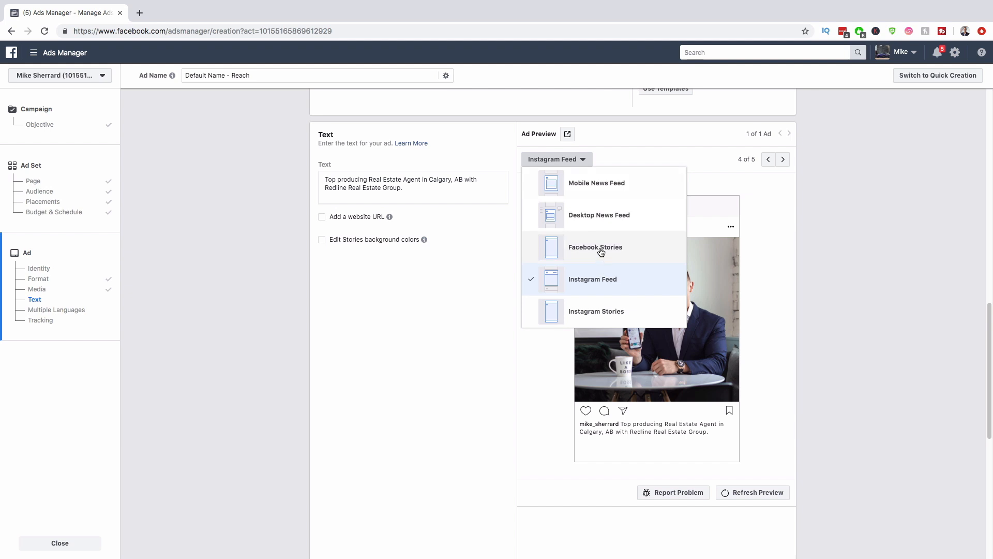
pyautogui.click(599, 312)
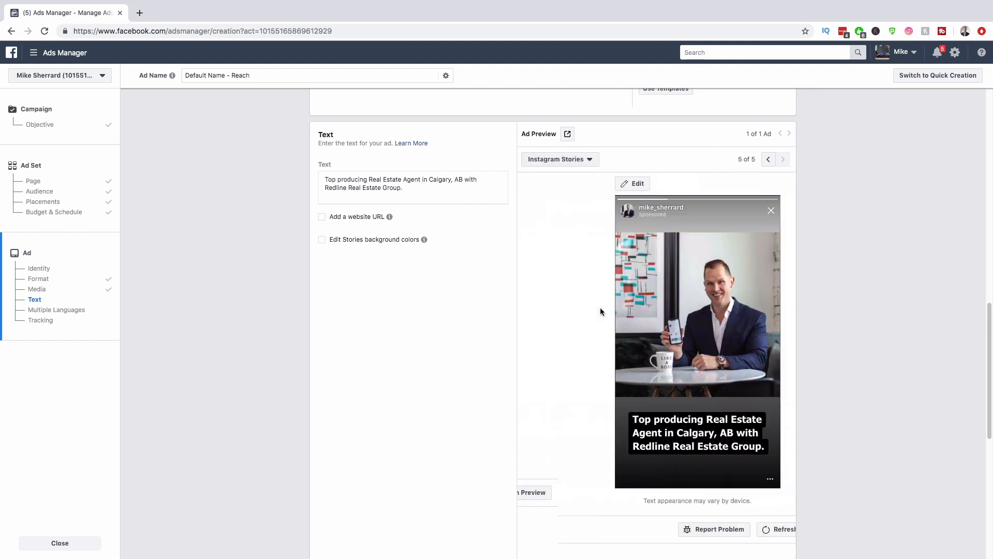
pyautogui.click(578, 167)
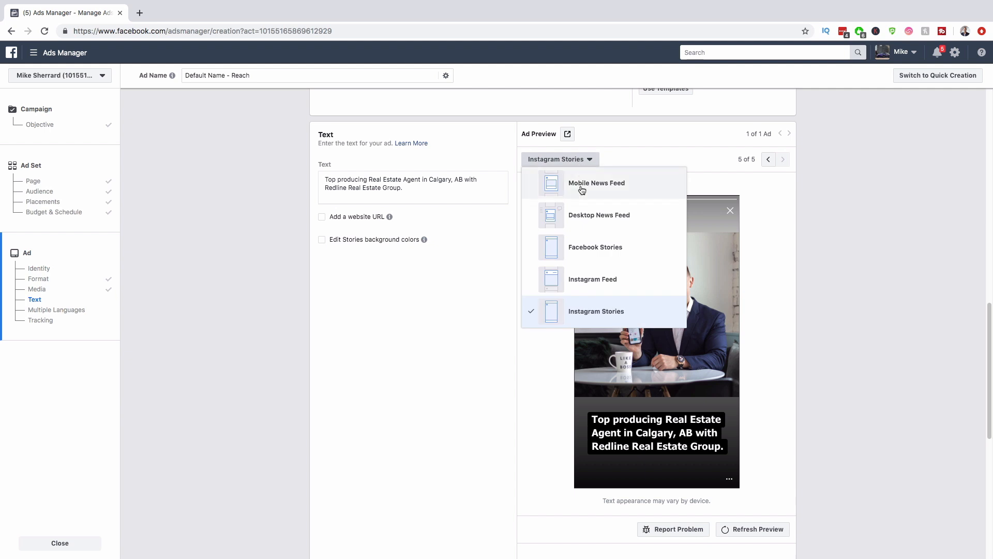
pyautogui.click(592, 221)
pyautogui.click(425, 189)
pyautogui.moveTo(425, 189); pyautogui.dragTo(316, 182)
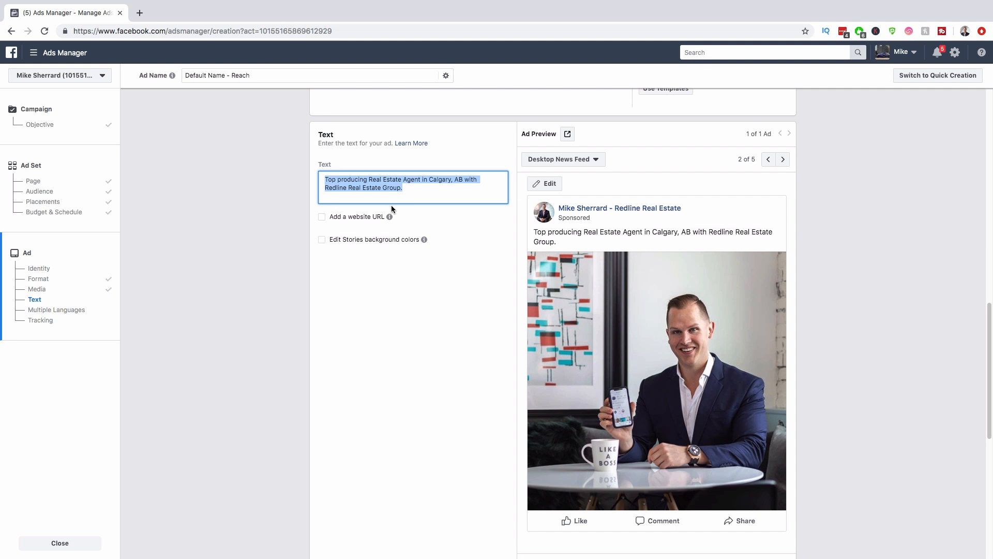
# Step: Write 'Interested in making a move this year? Find out what we do differently to get the job done.'
pyautogui.write('Lokooking')
pyautogui.press('BackSpace')
pyautogui.press('BackSpace')
pyautogui.press('BackSpace')
pyautogui.press('BackSpace')
pyautogui.press('BackSpace')
pyautogui.press('BackSpace')
pyautogui.press('BackSpace')
pyautogui.press('BackSpace')
pyautogui.press('BackSpace')
pyautogui.press('BackSpace')
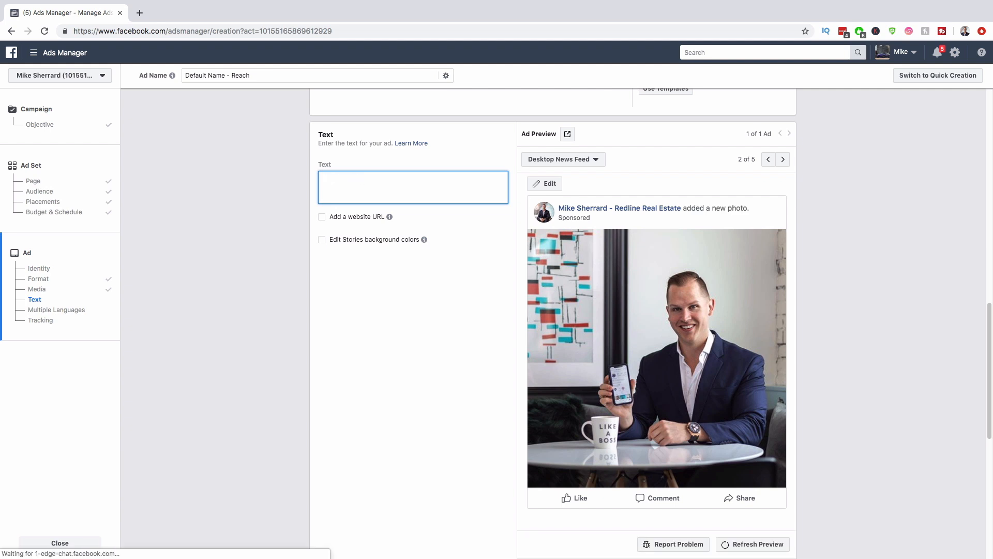
pyautogui.write('Interested in mak')
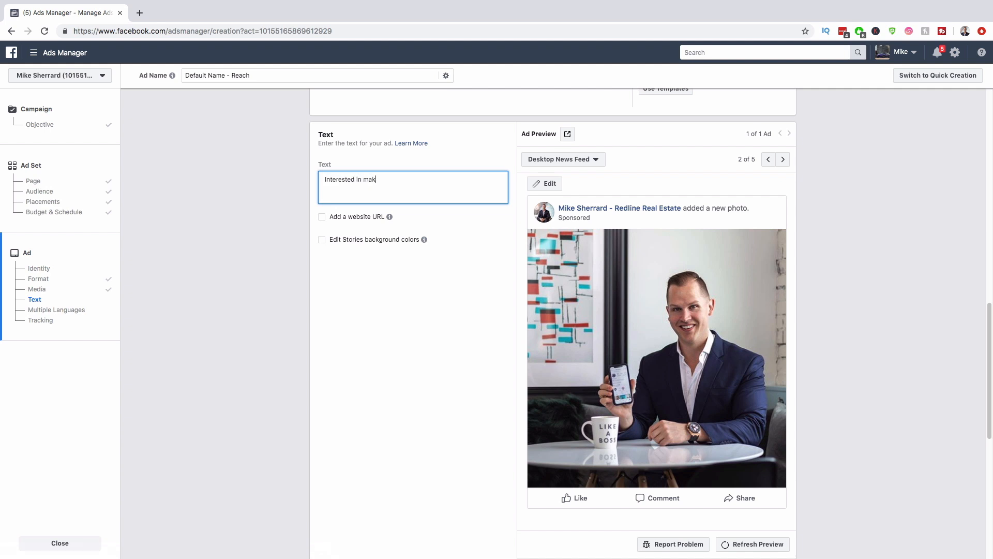
pyautogui.write('ing a move this year? Find out what we do')
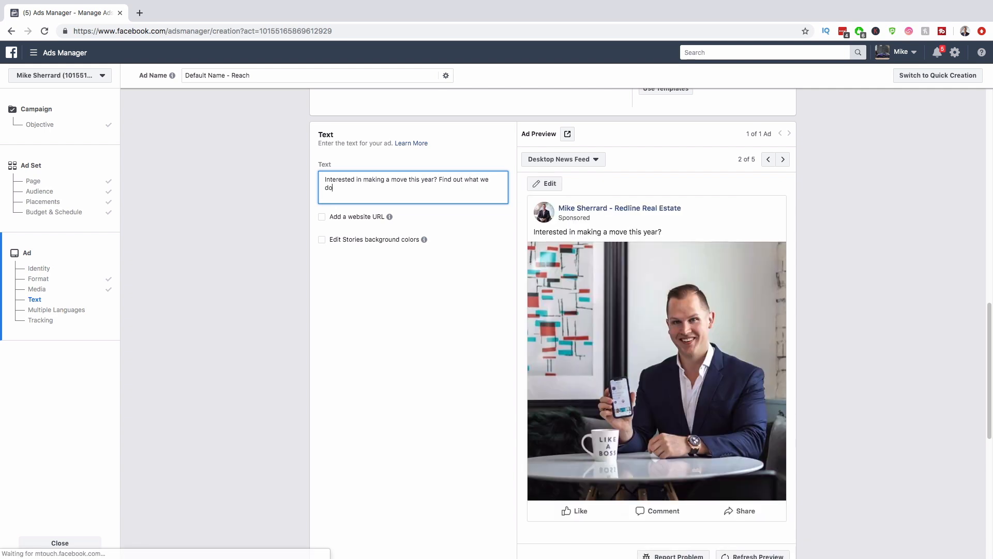
pyautogui.write(' differently to get')
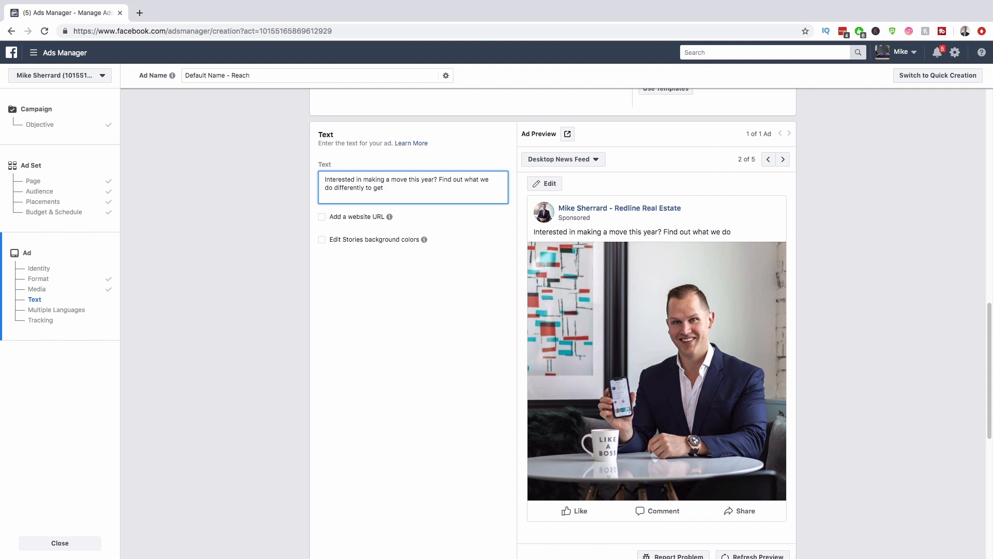
pyautogui.write(' the job done.')
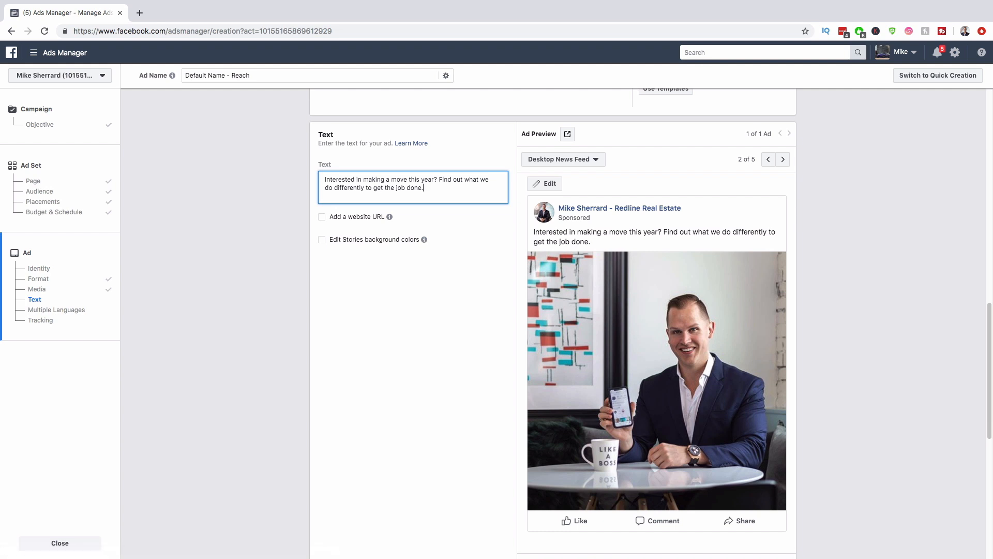
# Step: Add lines 'Top Producer', 'Top 1% Agent in your city' and 'Specialize in First Time Home Buyers'
pyautogui.press('Return')
pyautogui.press('Return')
pyautogui.write('Top Producer')
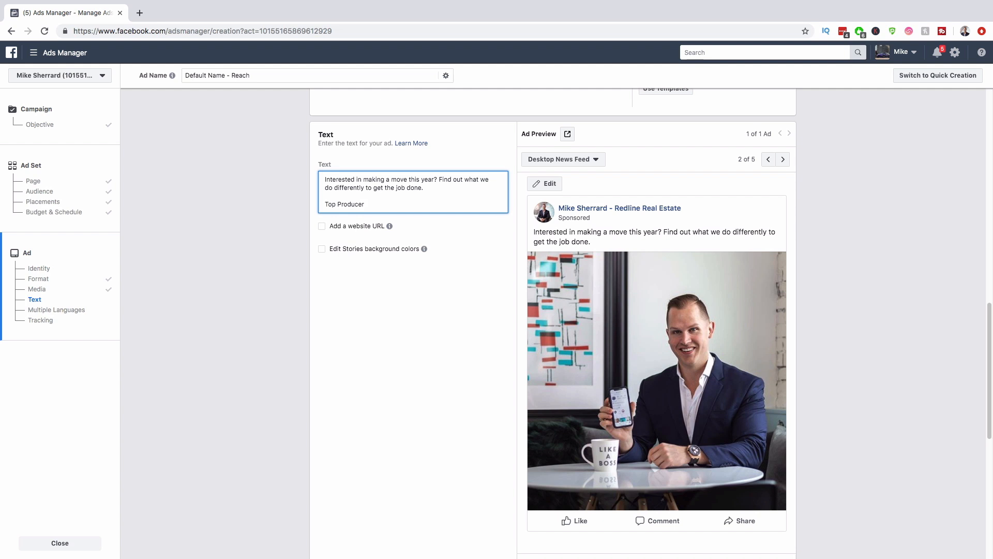
pyautogui.press('Return')
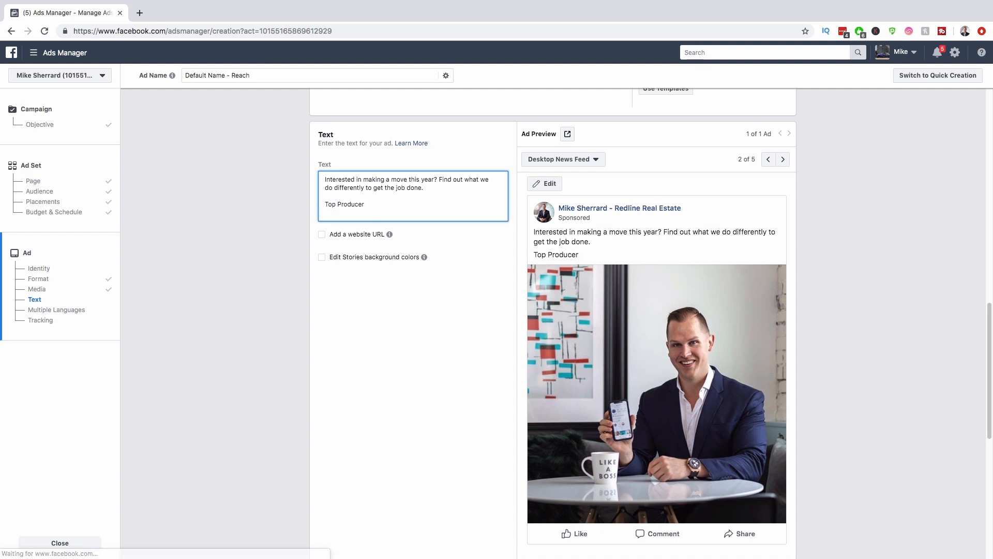
pyautogui.write('Top 1% Agent in your city')
pyautogui.press('Return')
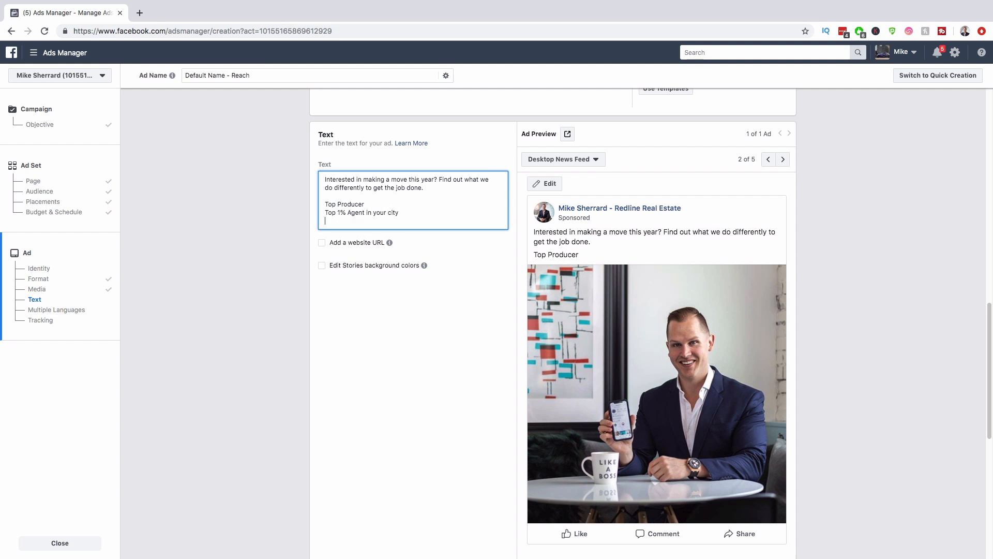
pyautogui.write('Spe')
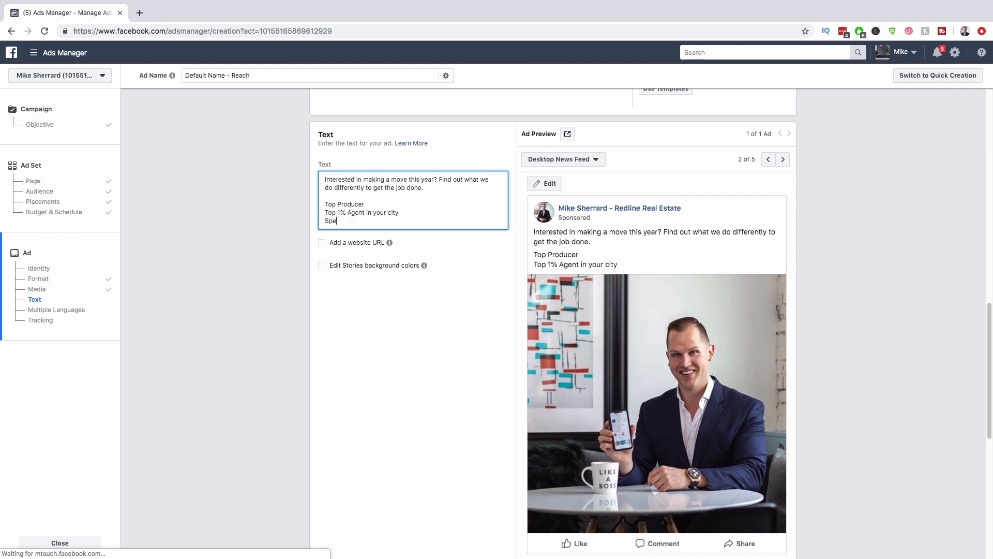
pyautogui.write('cialize in F')
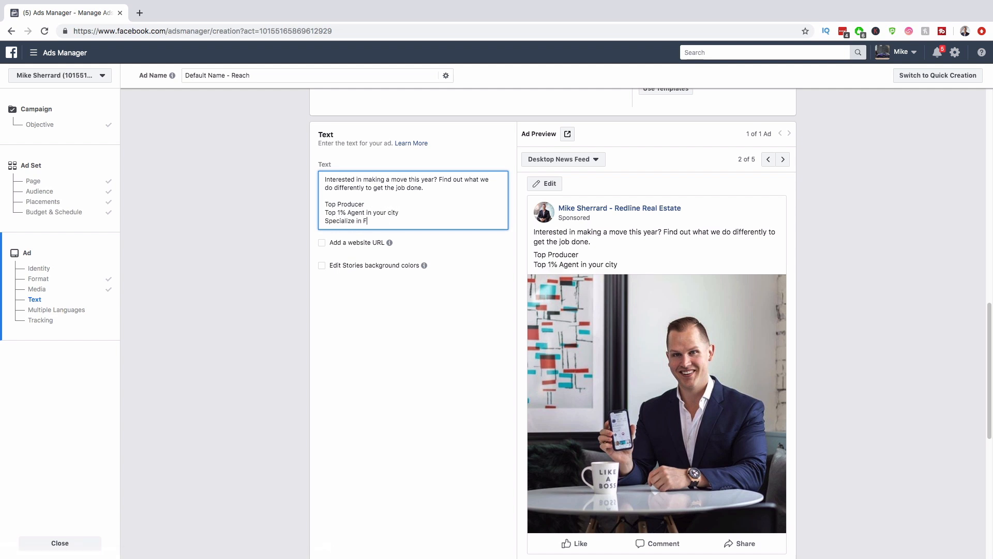
pyautogui.write('irst Time Home Buyers')
pyautogui.press('Return')
pyautogui.press('Return')
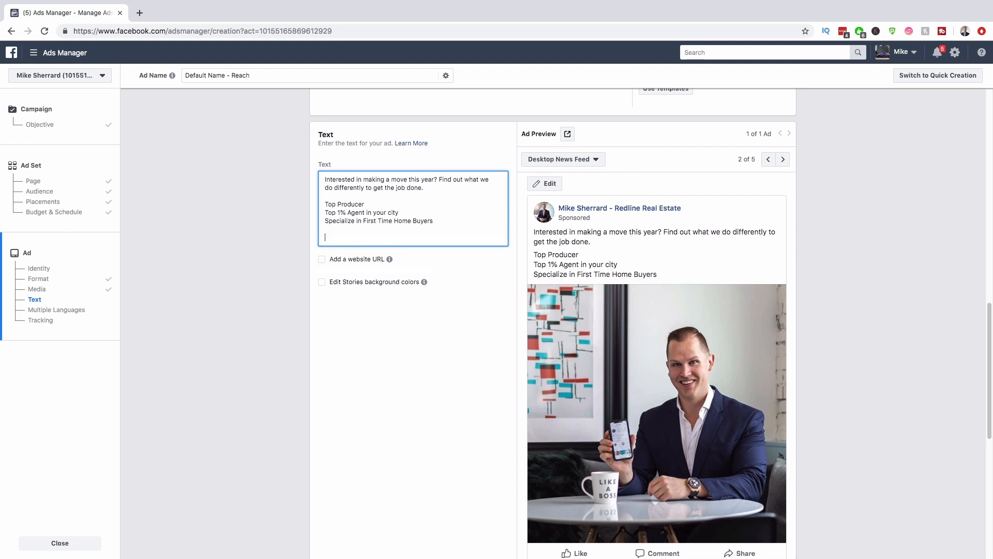
# Step: Add a phone-emoji line with the agent's phone number and a laptop-emoji line with their e-mail
pyautogui.press('ctrl+super+space')
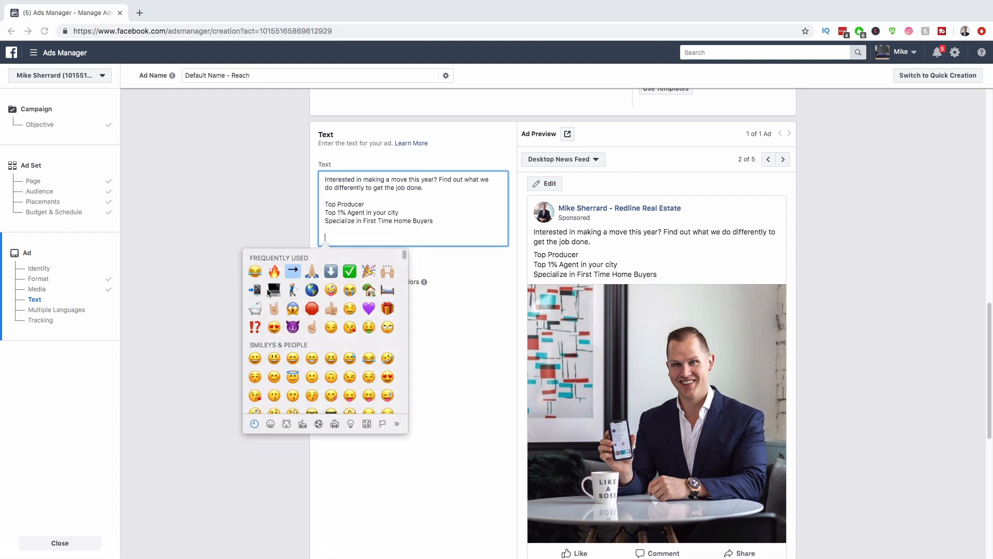
pyautogui.click(262, 290)
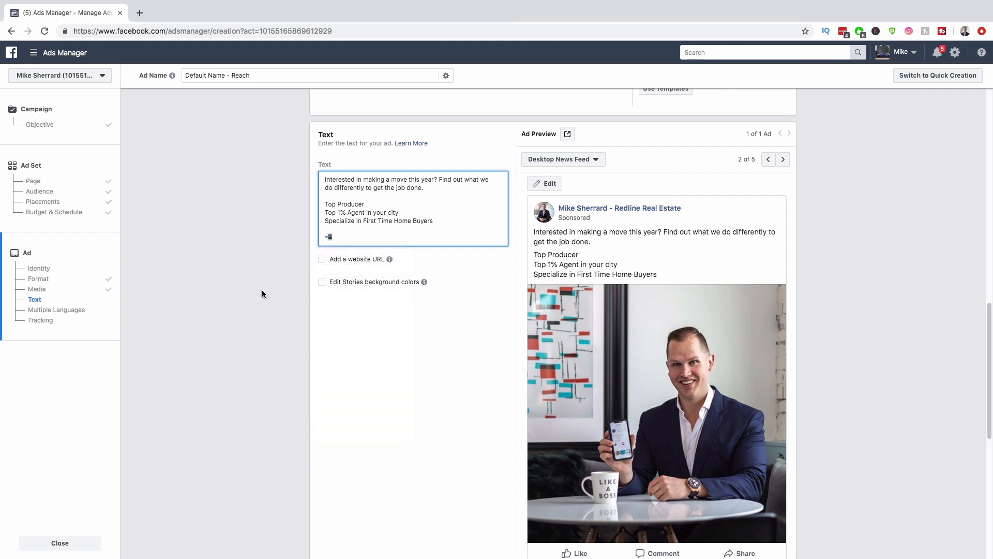
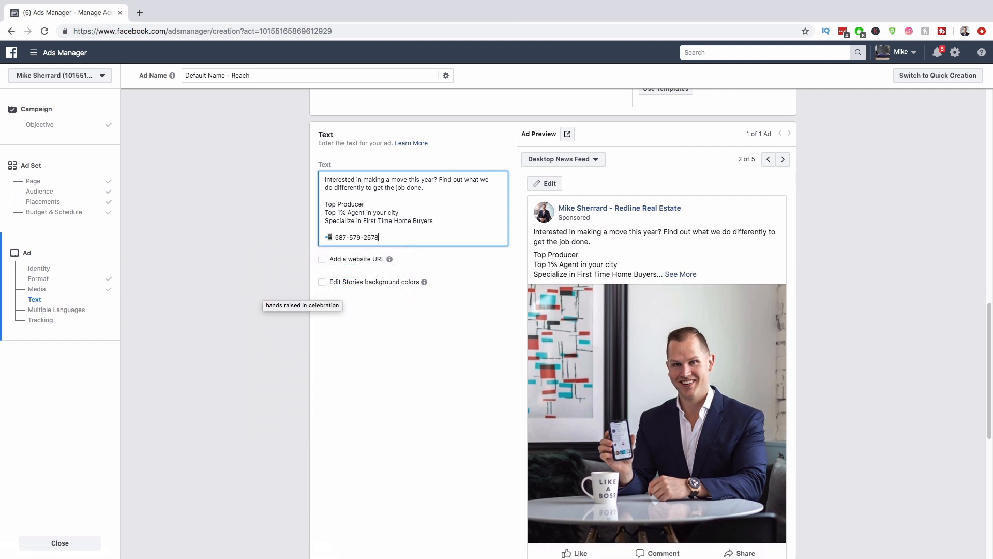
pyautogui.press('Return')
pyautogui.press('ctrl+super+space')
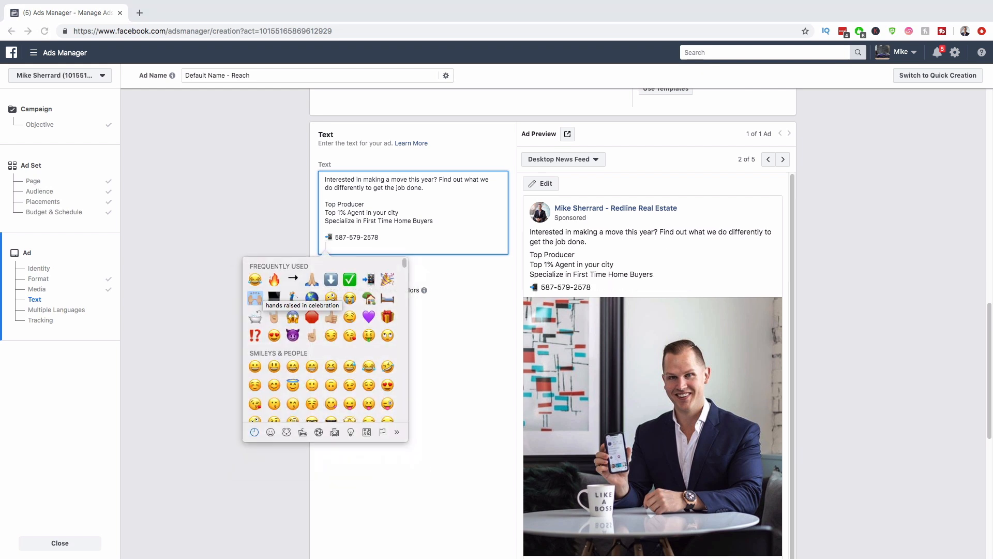
pyautogui.press('Return')
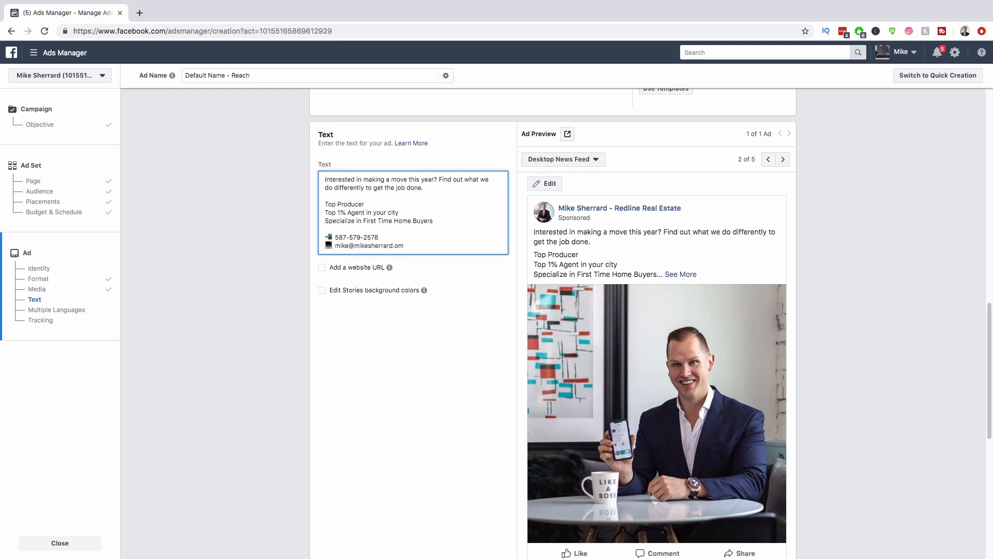
pyautogui.press('Left')
pyautogui.press('Left')
pyautogui.write('c')
pyautogui.press('Right')
pyautogui.press('Right')
# Step: Delete the 'Top Producer' and 'Top 1% Agent in your city' lines
pyautogui.scroll(-2, 634, 351)
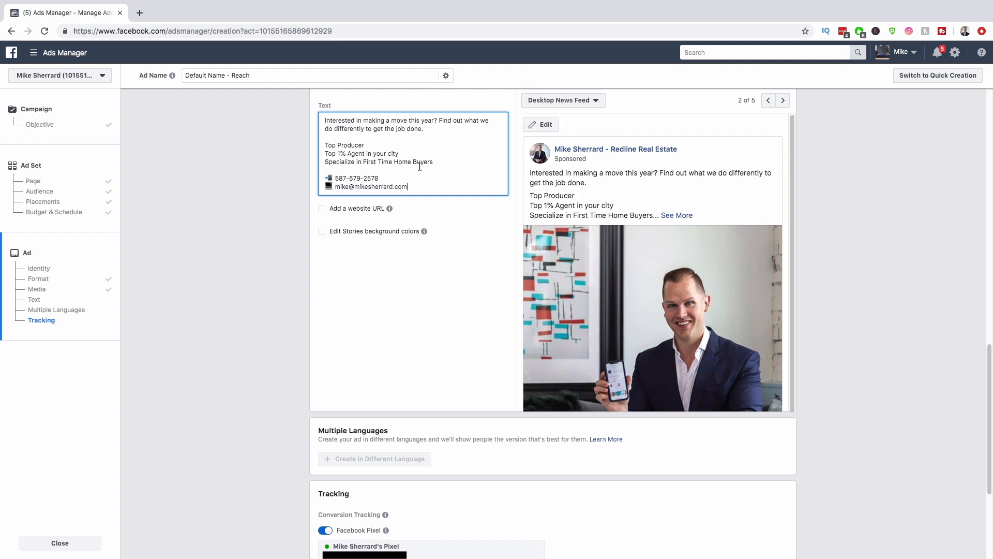
pyautogui.moveTo(398, 153); pyautogui.dragTo(322, 137)
pyautogui.press('BackSpace')
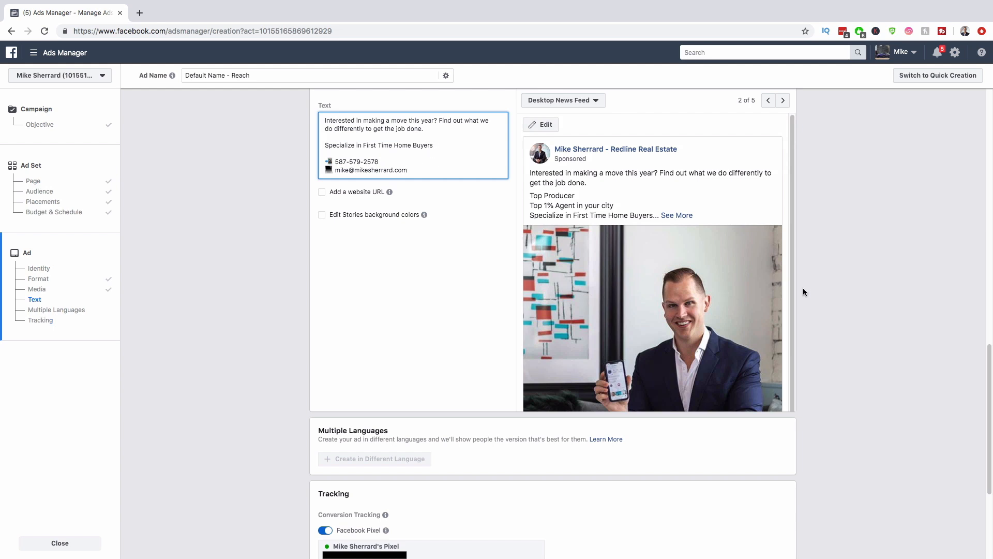
pyautogui.click(596, 101)
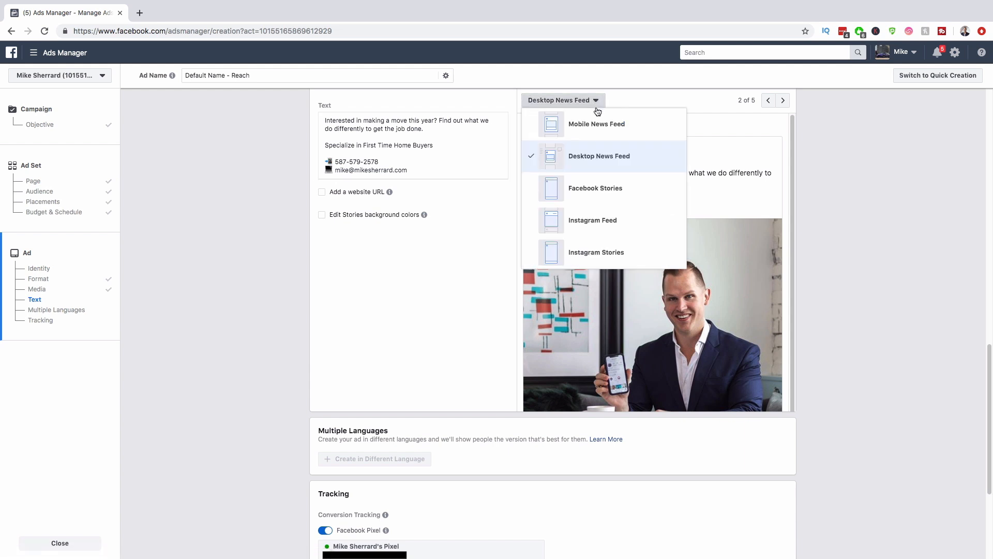
pyautogui.click(584, 257)
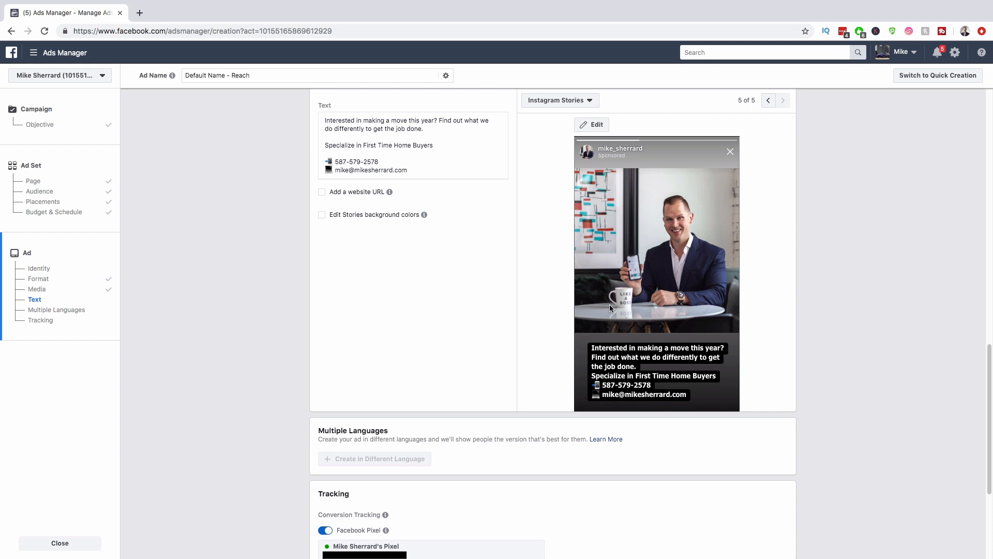
pyautogui.click(587, 102)
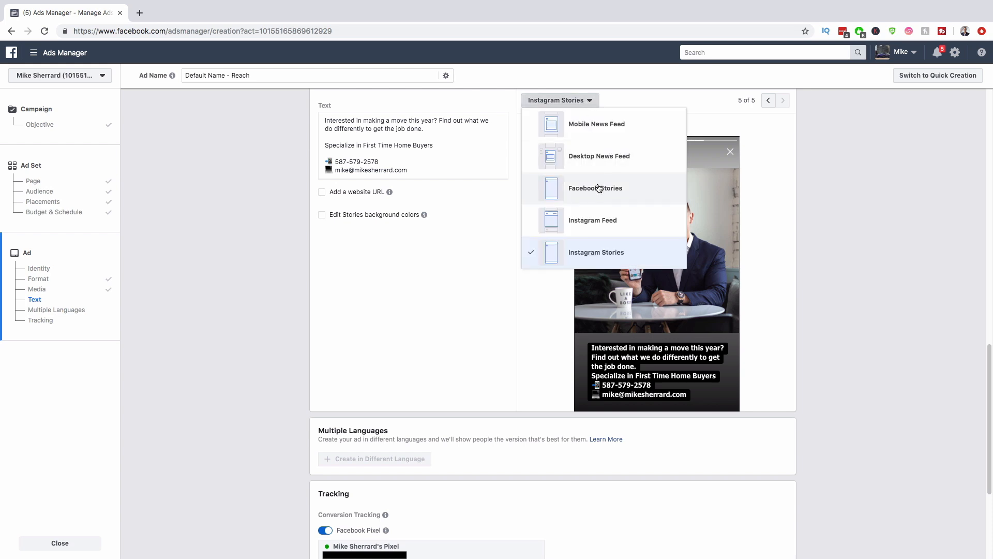
pyautogui.click(596, 248)
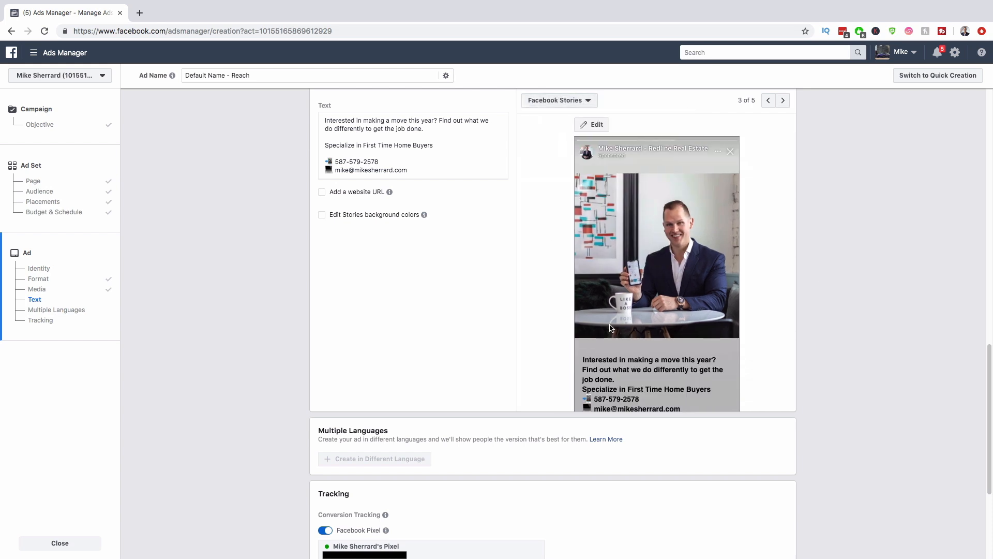
pyautogui.click(543, 101)
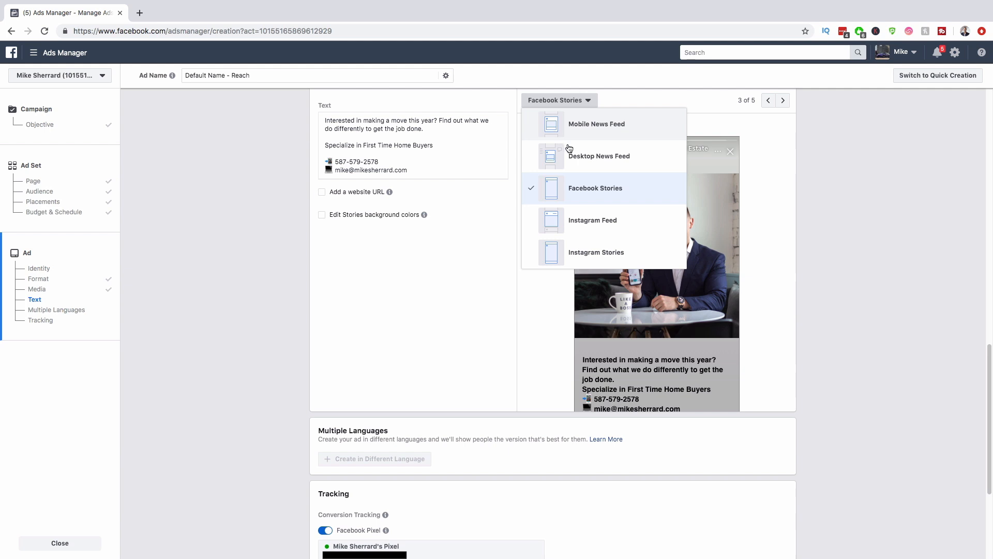
pyautogui.click(581, 157)
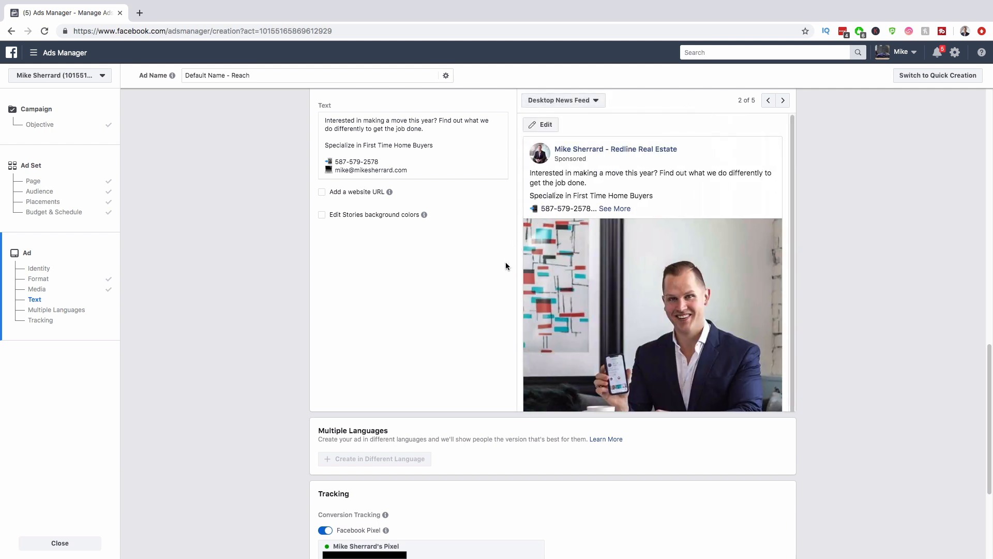
pyautogui.scroll(3, 506, 264)
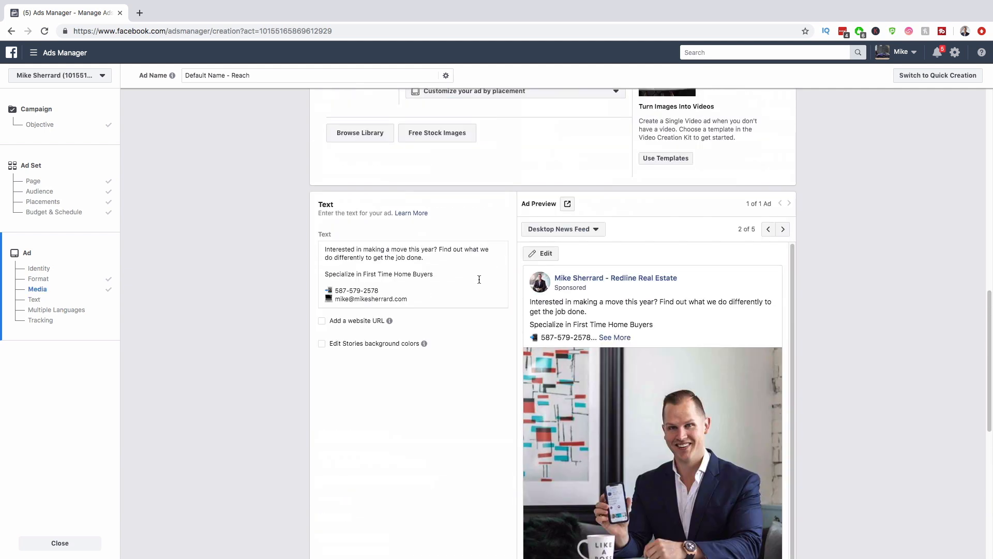
# Step: Tick 'Add a website URL' and enter headline 'See why people are locing my new real estate marketing strategy'
pyautogui.click(322, 321)
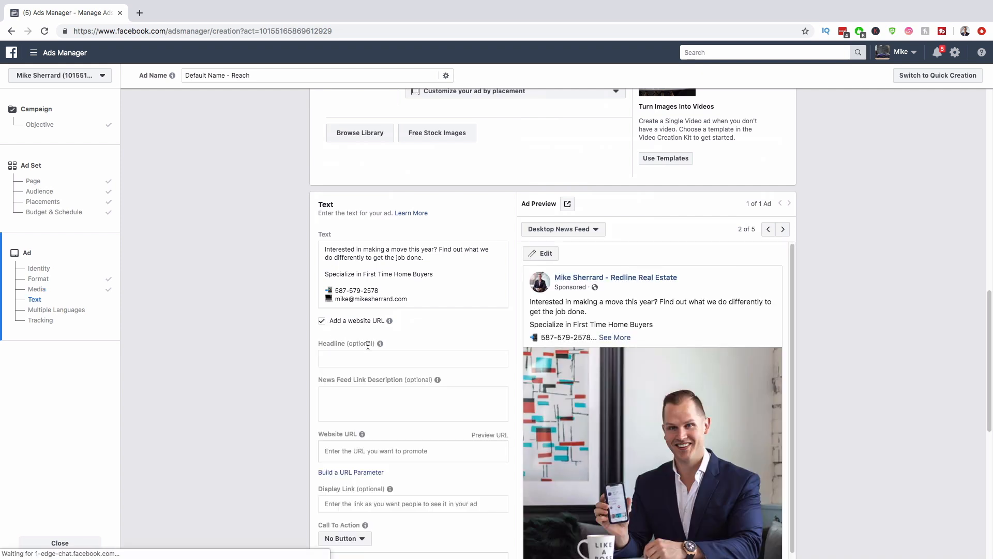
pyautogui.moveTo(380, 344)
pyautogui.scroll(-3, 588, 392)
pyautogui.scroll(-1, 566, 526)
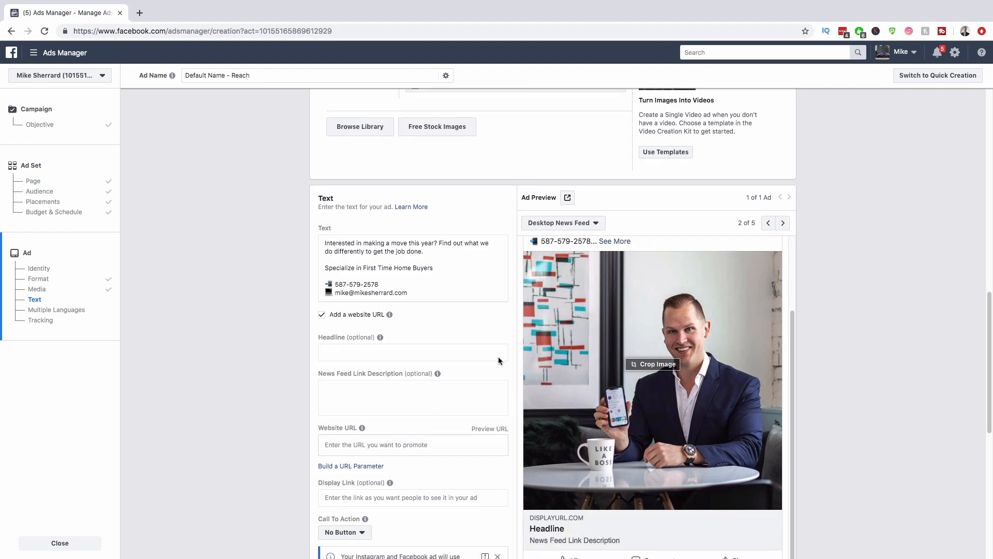
pyautogui.click(370, 352)
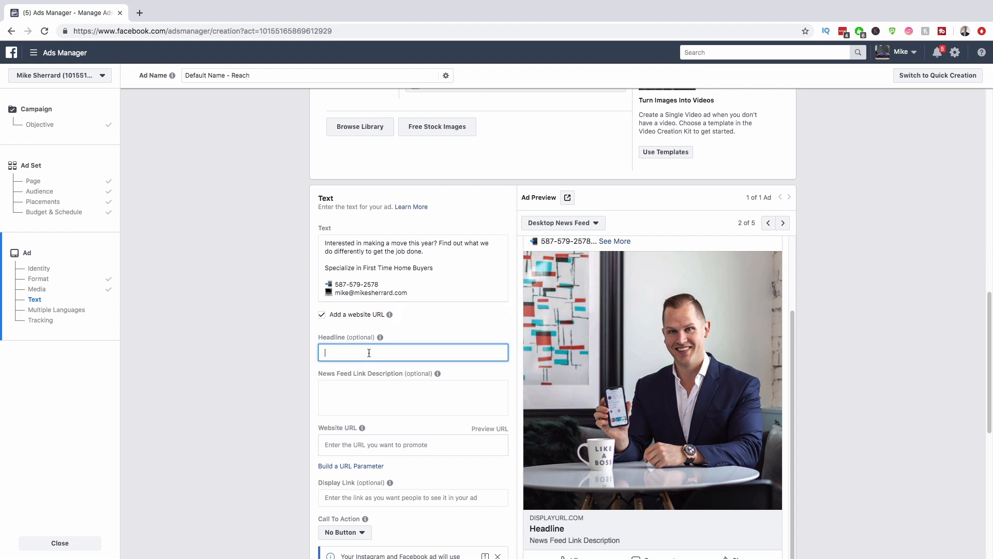
pyautogui.write('See why ')
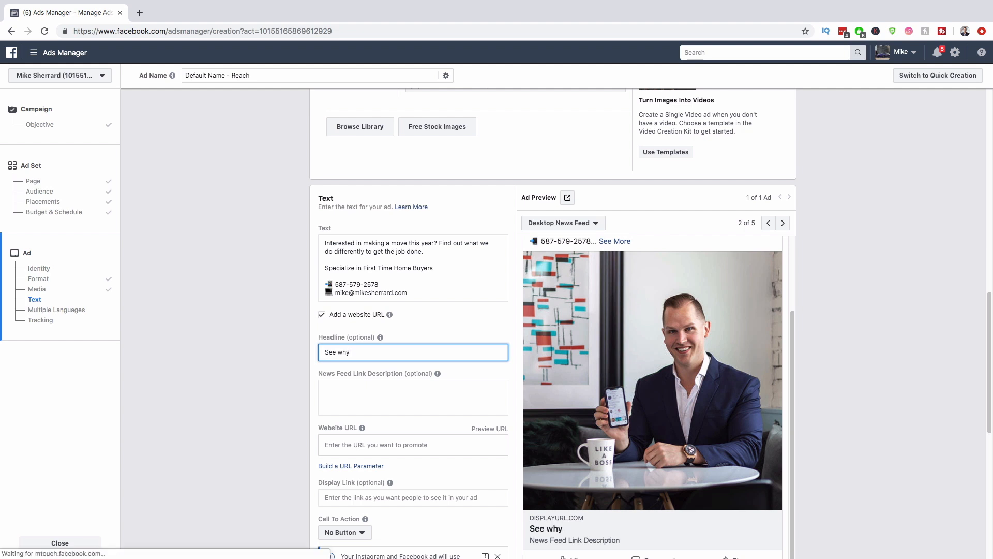
pyautogui.write('people are ')
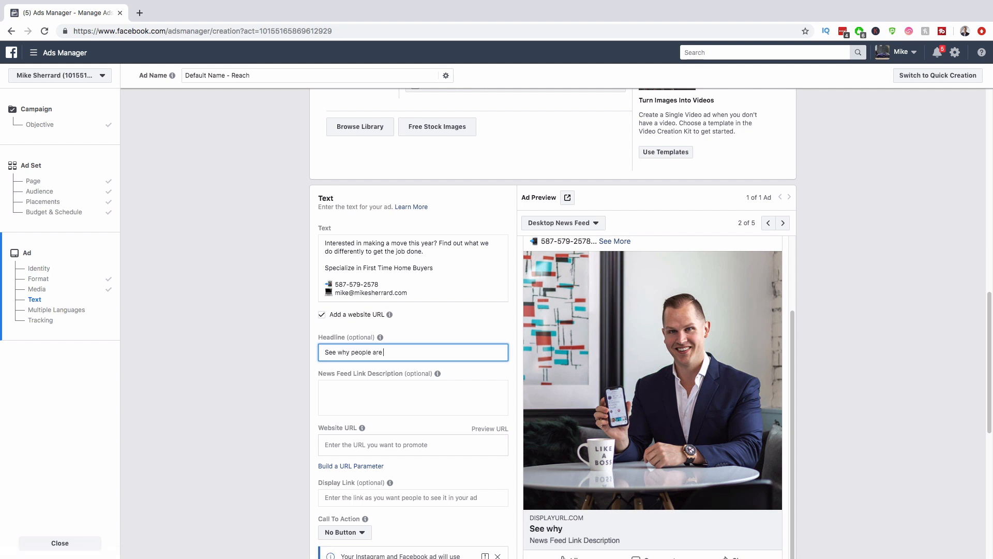
pyautogui.write('loci')
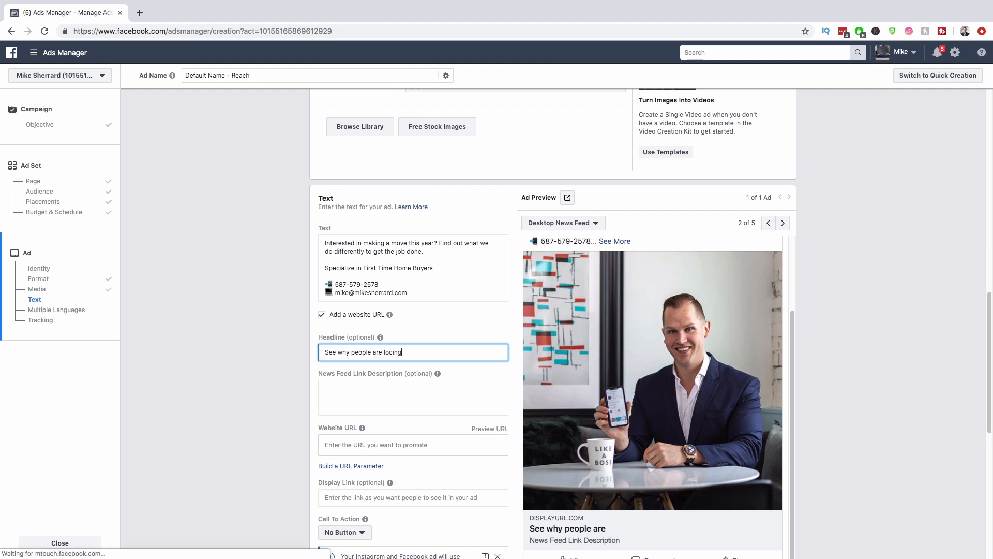
pyautogui.write('ng my new ')
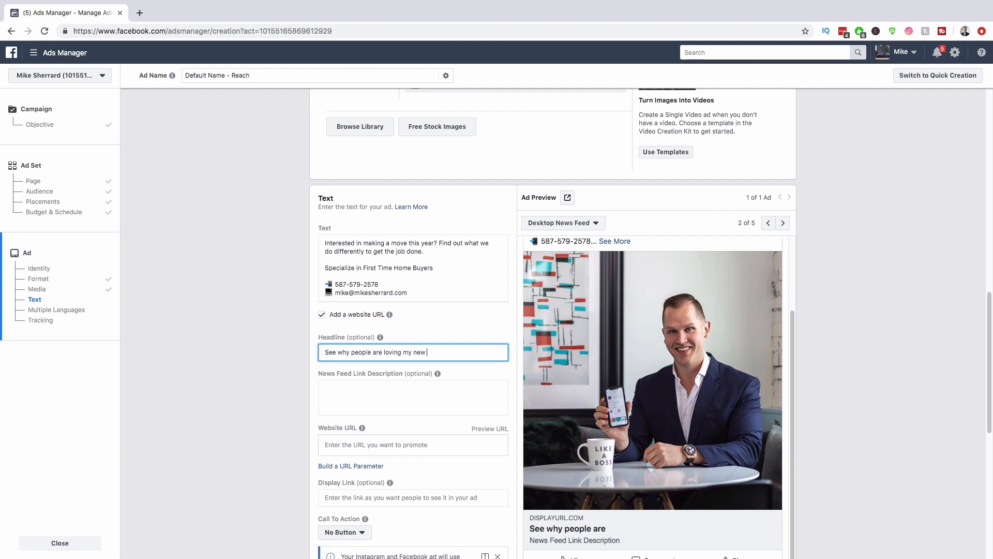
pyautogui.write('real estate marketing strateg')
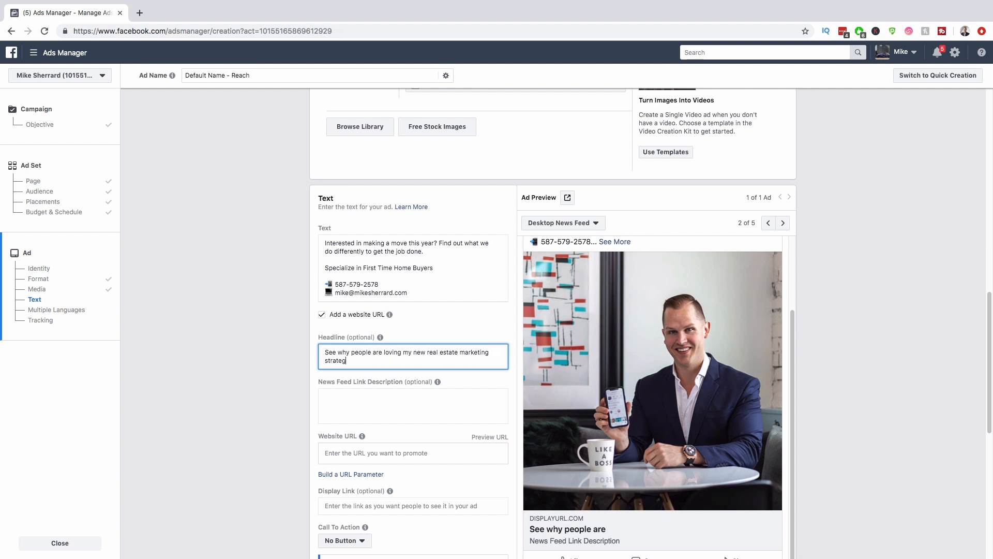
pyautogui.write('y')
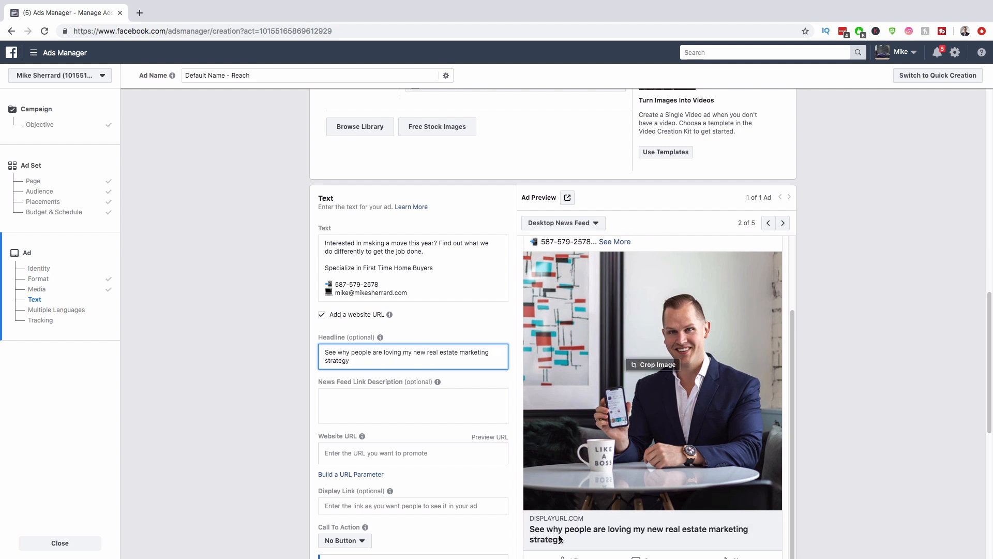
# Step: Enter the agent's own website address as the ad's Website URL
pyautogui.click(405, 454)
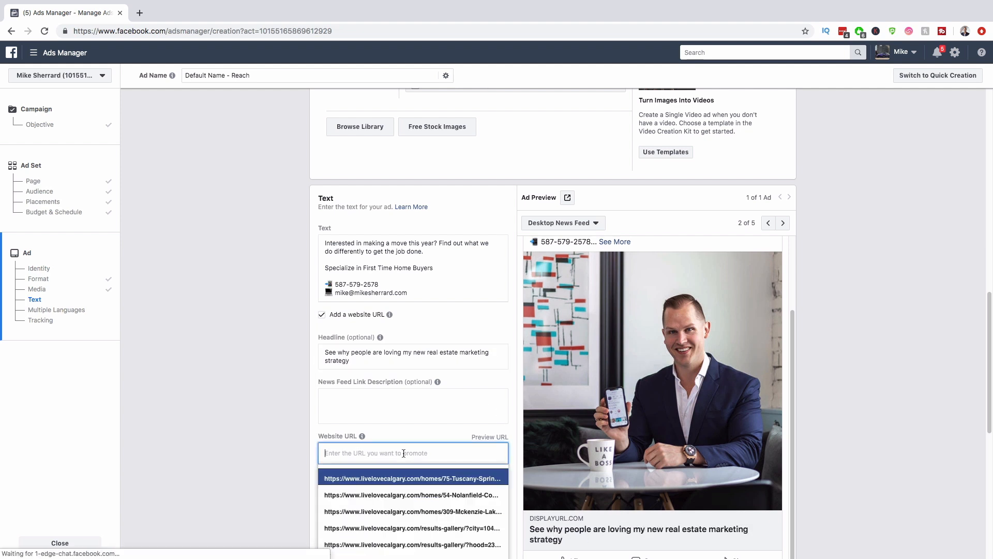
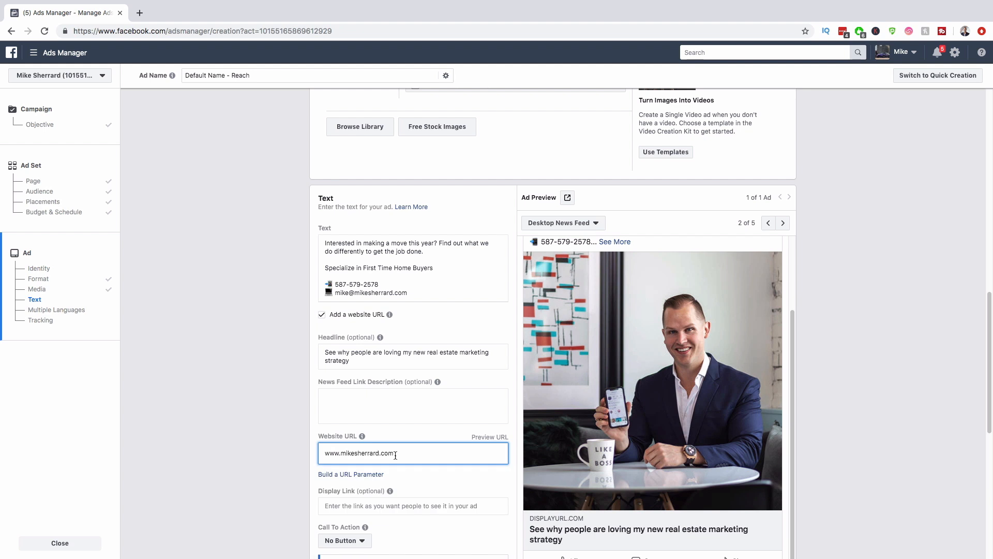
pyautogui.click(261, 427)
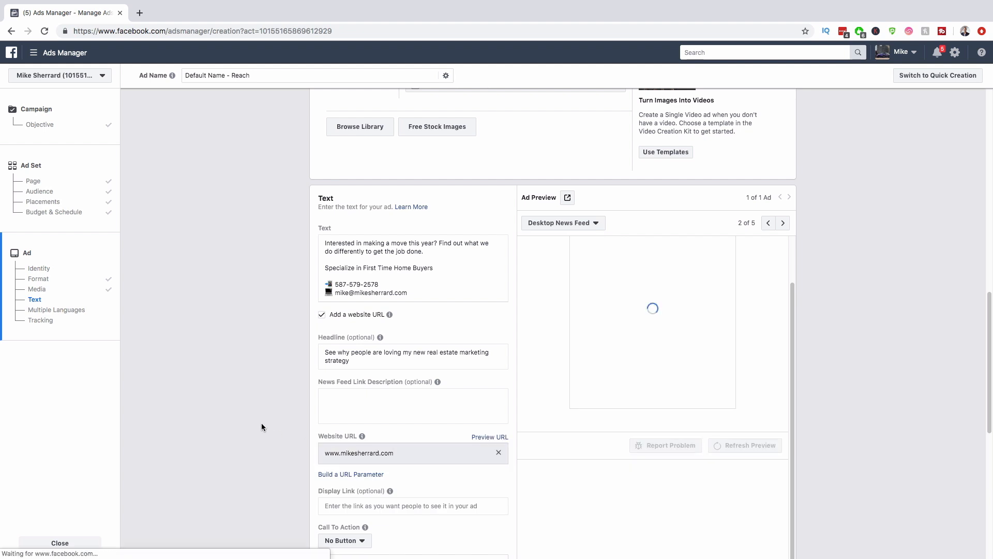
# Step: Set the ad's call-to-action button to Learn More
pyautogui.scroll(-1, 280, 412)
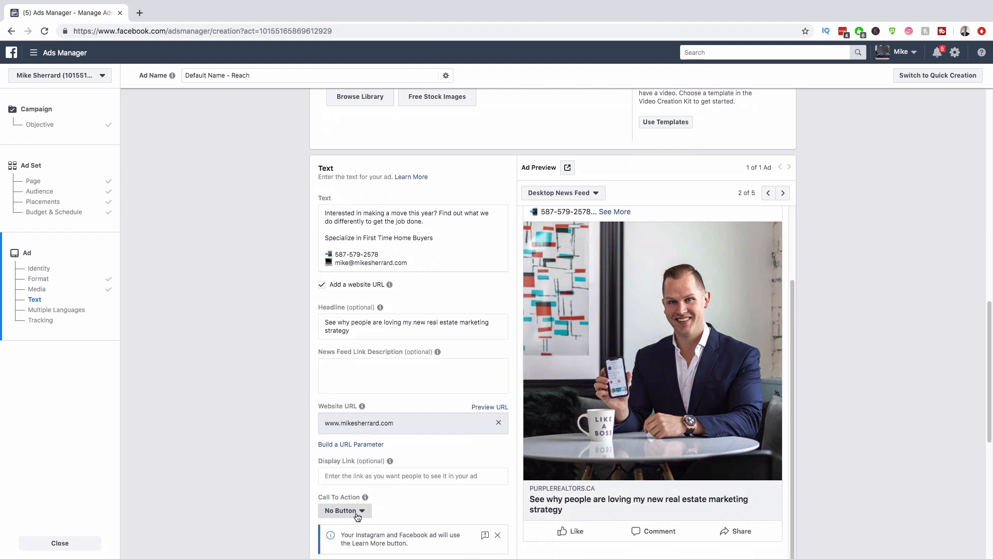
pyautogui.click(357, 513)
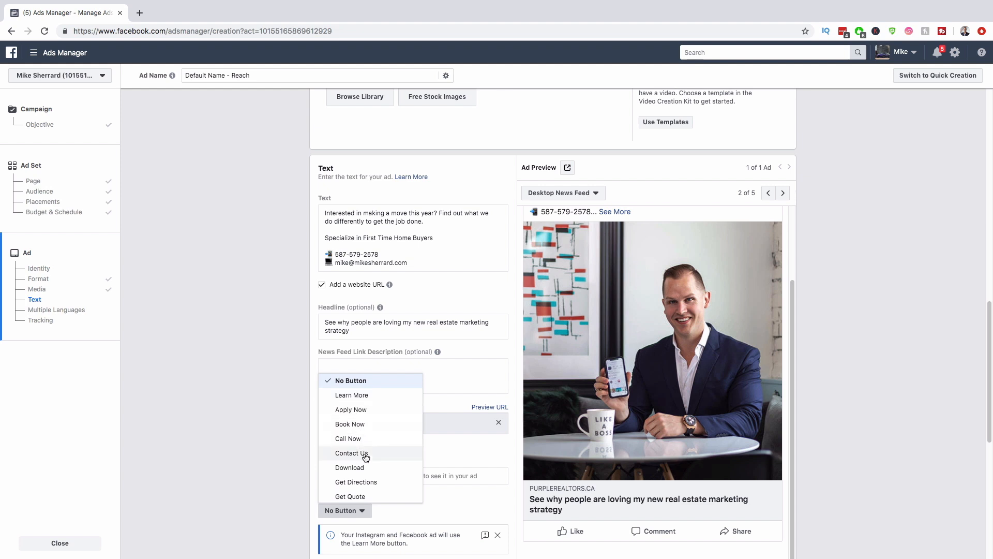
pyautogui.scroll(-1, 363, 490)
pyautogui.scroll(-5, 365, 490)
pyautogui.scroll(-5, 367, 491)
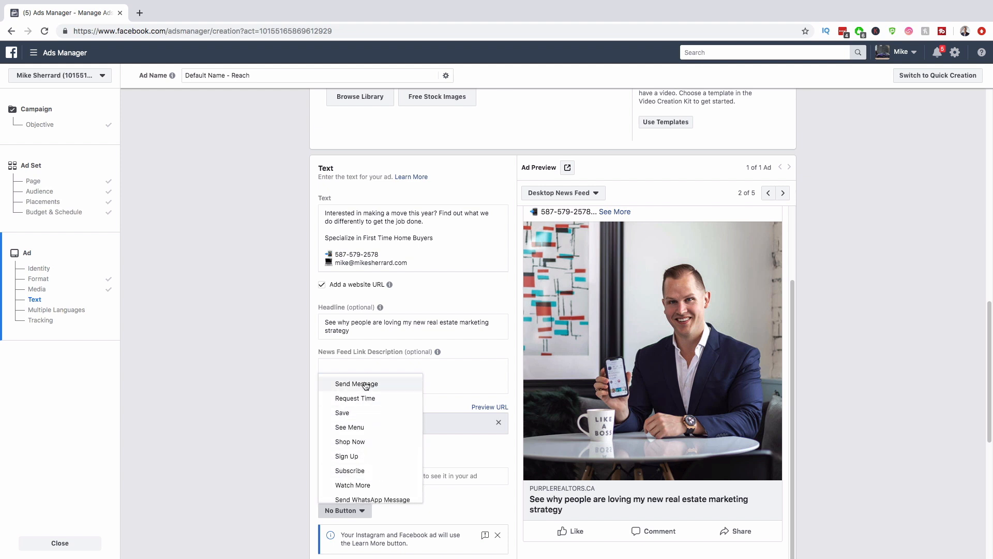
pyautogui.scroll(-1, 362, 389)
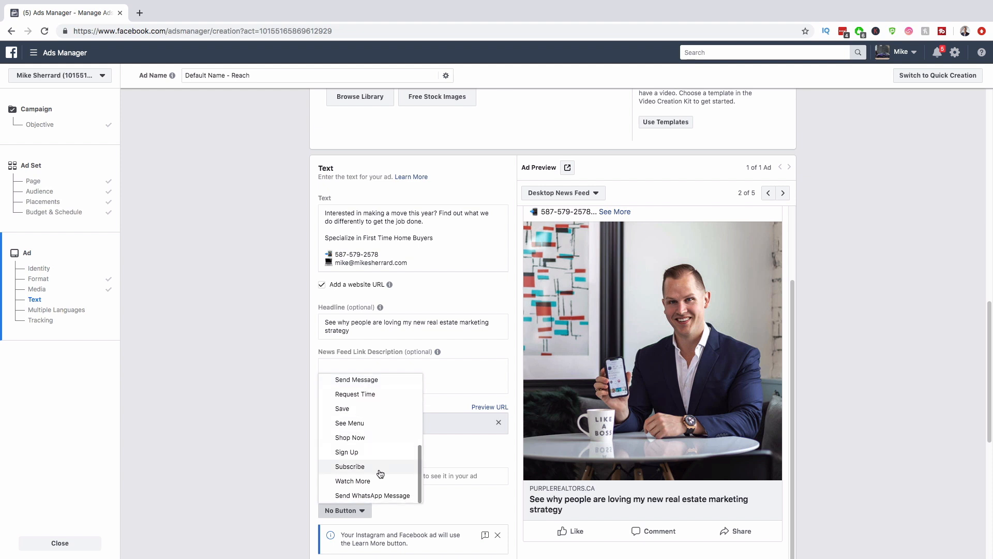
pyautogui.scroll(10, 362, 482)
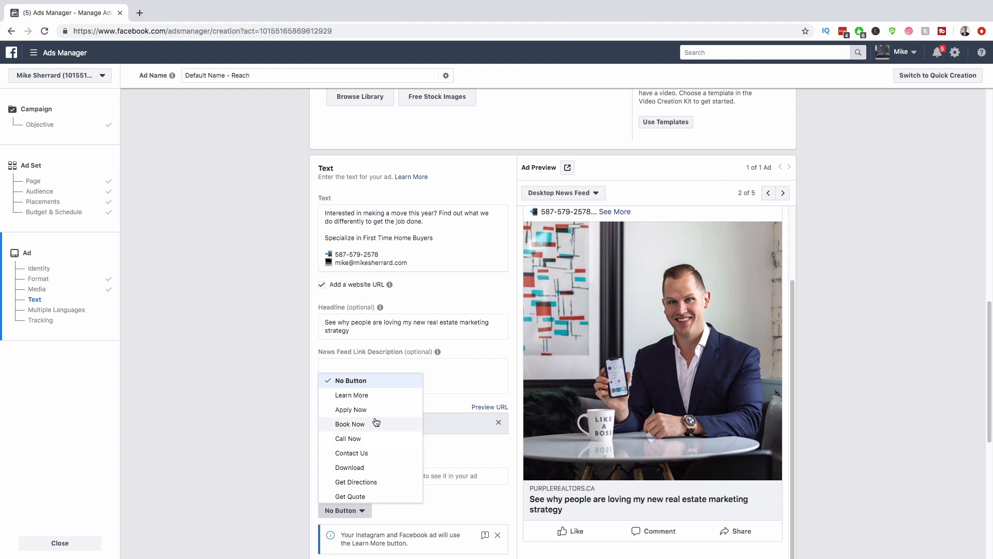
pyautogui.click(353, 398)
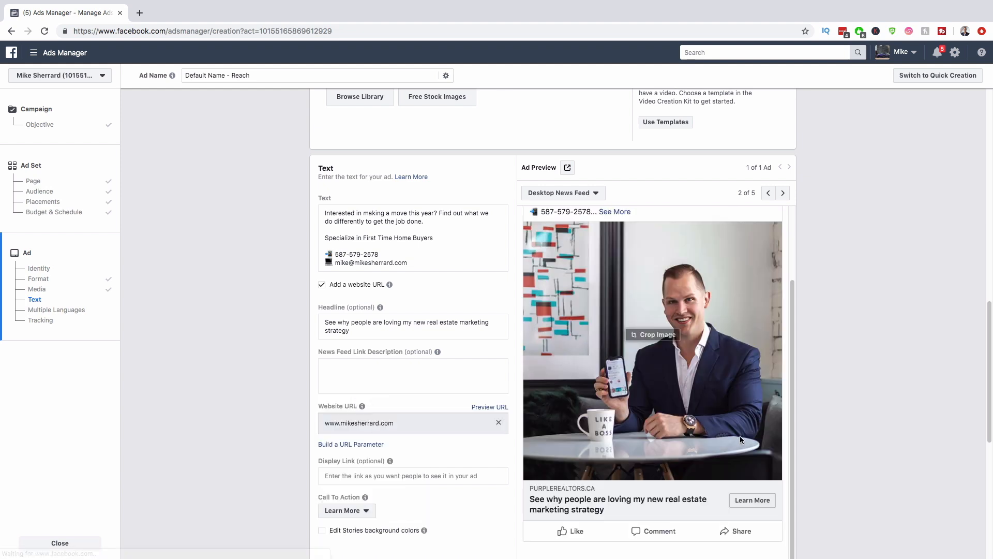